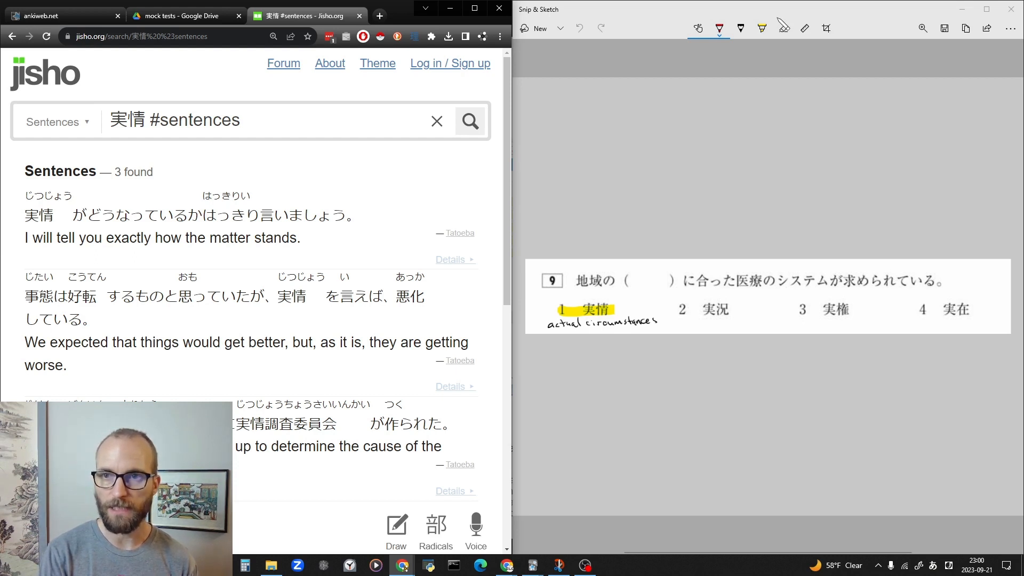
pyautogui.hscroll(3, 768, 296)
pyautogui.hscroll(-3, 768, 296)
pyautogui.moveTo(817, 193)
pyautogui.mouseDown()
pyautogui.moveTo(751, 174)
pyautogui.moveTo(746, 182)
pyautogui.mouseUp()
pyautogui.hotkey('ctrl', 'z')
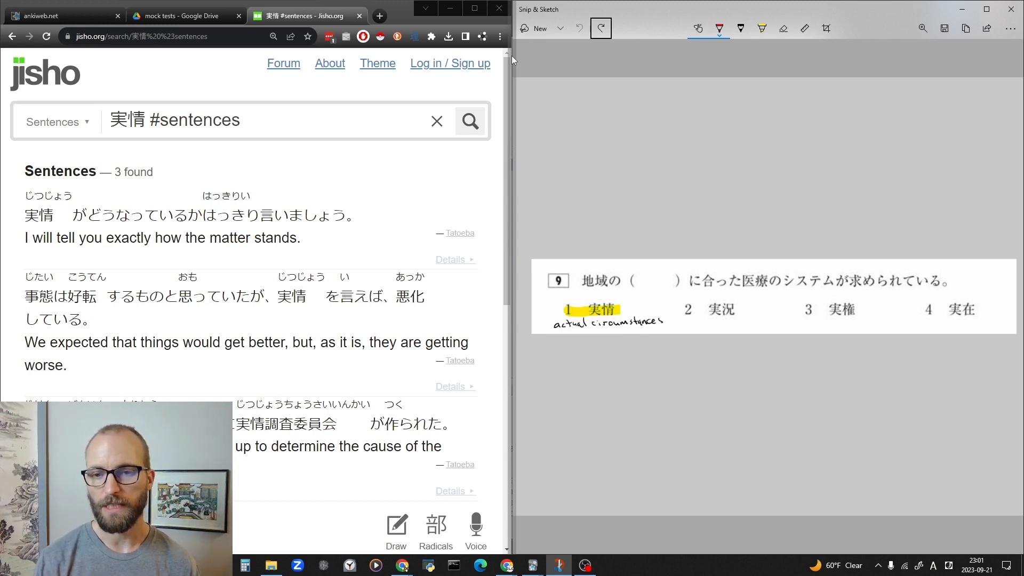
pyautogui.moveTo(635, 238)
pyautogui.mouseDown()
pyautogui.moveTo(601, 371)
pyautogui.moveTo(637, 226)
pyautogui.mouseUp()
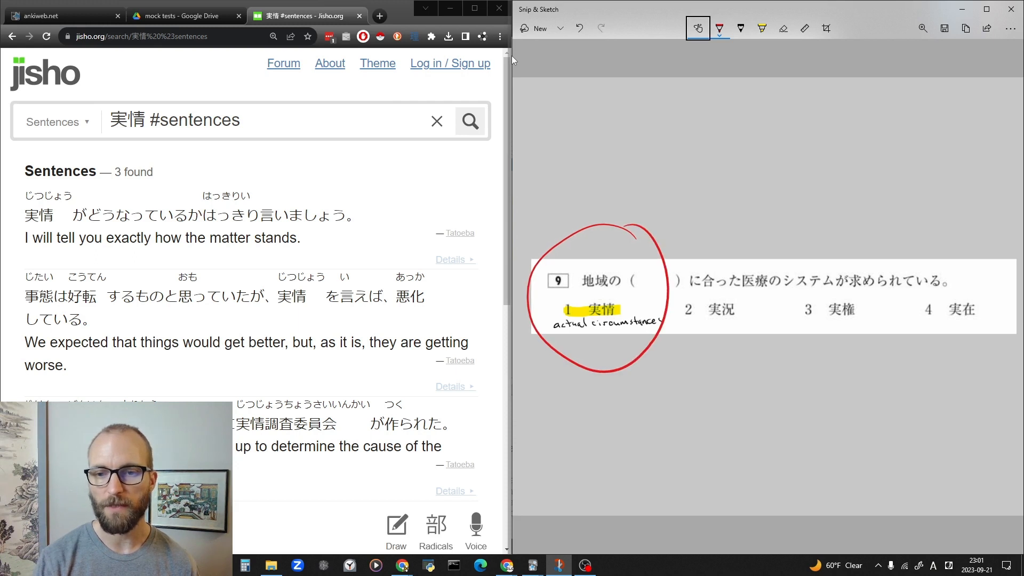
pyautogui.hotkey('ctrl', 'z')
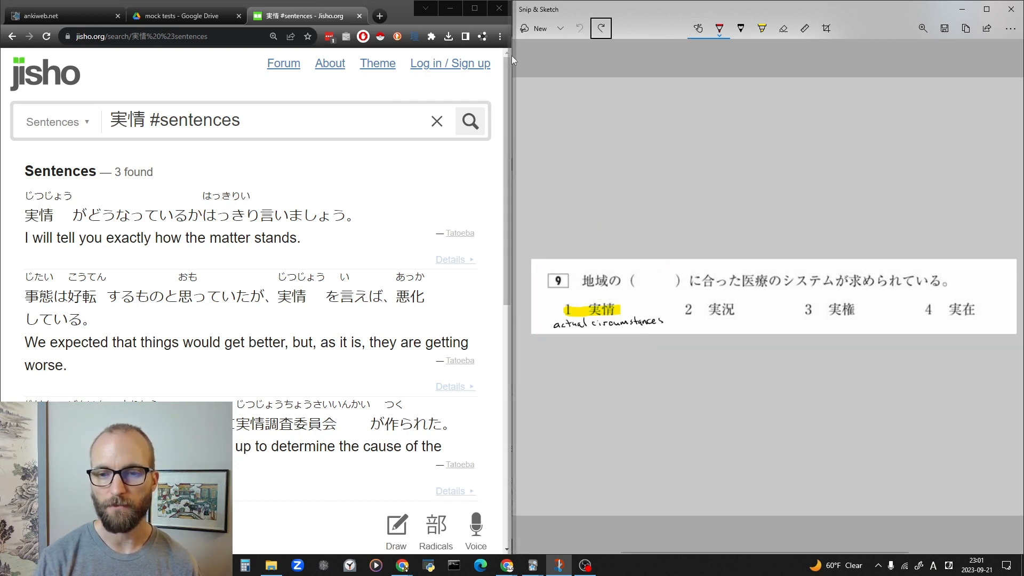
pyautogui.moveTo(553, 331); pyautogui.dragTo(629, 327)
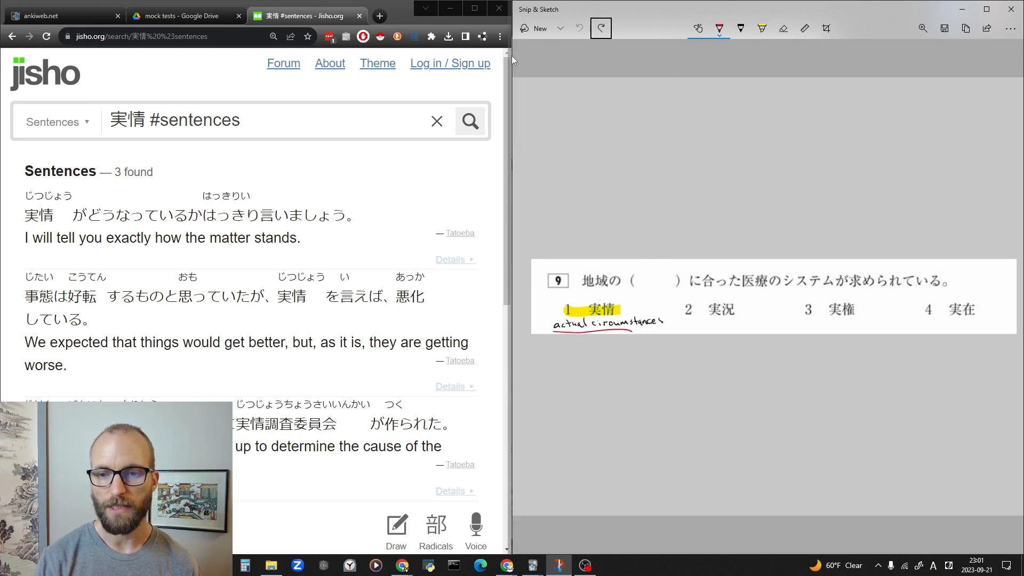
pyautogui.hotkey('ctrl', 'z')
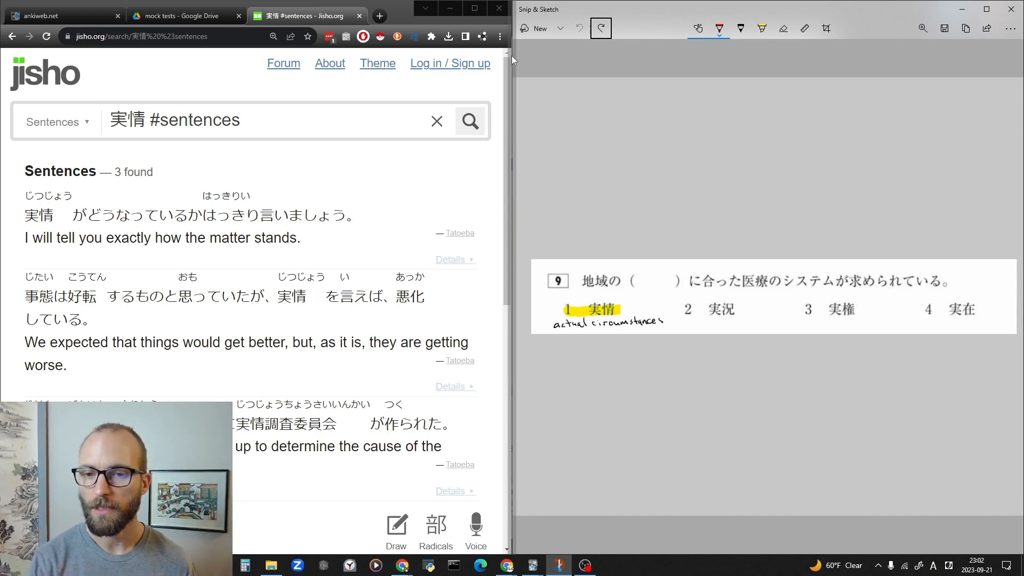
# Cross out answer option 2 in red and set the ballpoint pen colour to black.
pyautogui.moveTo(682, 303)
pyautogui.mouseDown()
pyautogui.moveTo(696, 315)
pyautogui.moveTo(683, 315)
pyautogui.mouseUp()
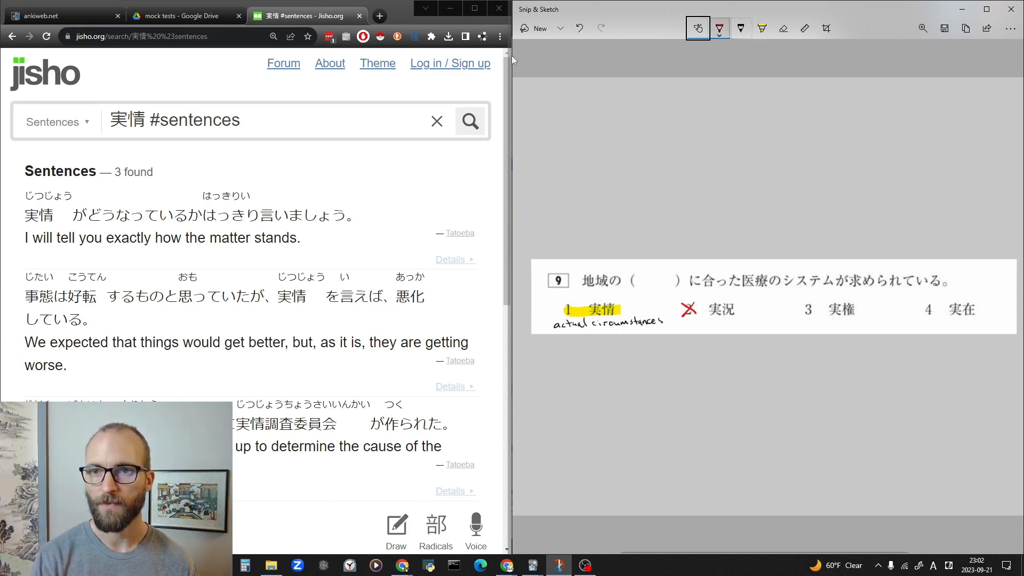
pyautogui.click(719, 28)
pyautogui.click(650, 76)
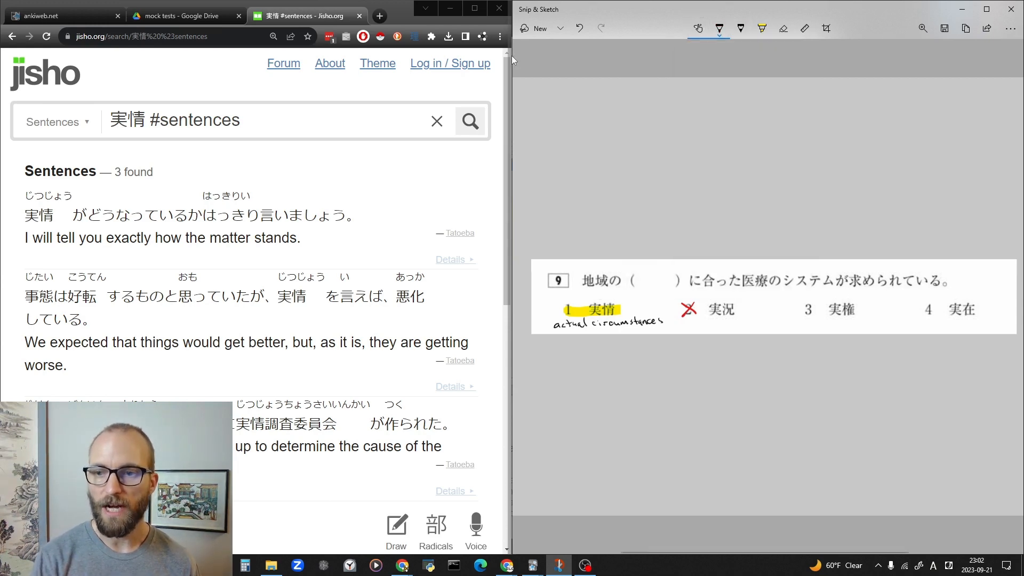
pyautogui.moveTo(976, 290)
pyautogui.mouseDown()
pyautogui.moveTo(880, 281)
pyautogui.moveTo(906, 349)
pyautogui.moveTo(972, 315)
pyautogui.mouseUp()
pyautogui.hotkey('ctrl', 'z')
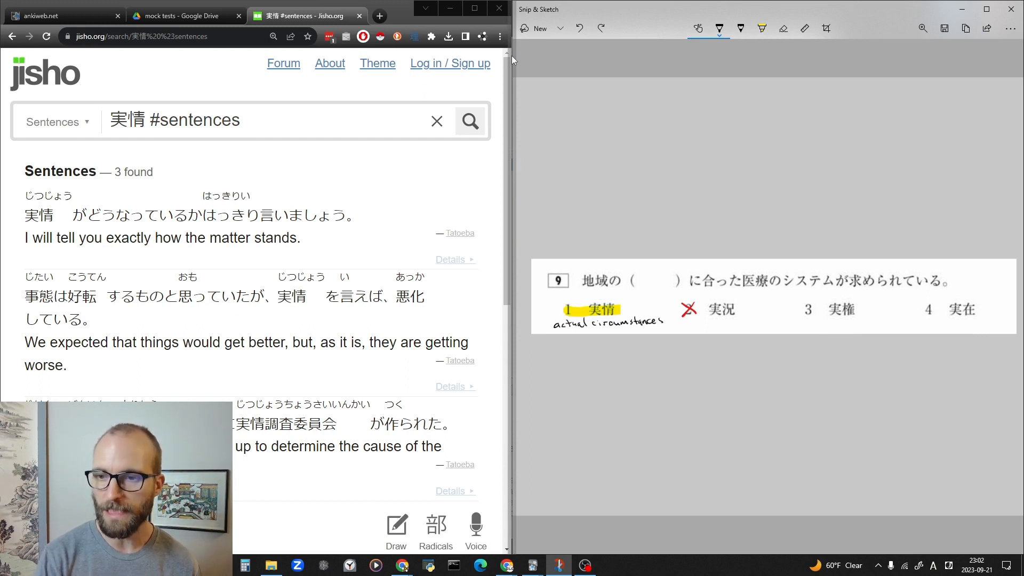
pyautogui.moveTo(768, 290)
pyautogui.mouseDown()
pyautogui.moveTo(628, 283)
pyautogui.moveTo(755, 343)
pyautogui.moveTo(737, 300)
pyautogui.moveTo(695, 291)
pyautogui.mouseUp()
pyautogui.hotkey('ctrl', 'z')
pyautogui.hotkey('ctrl', 'z')
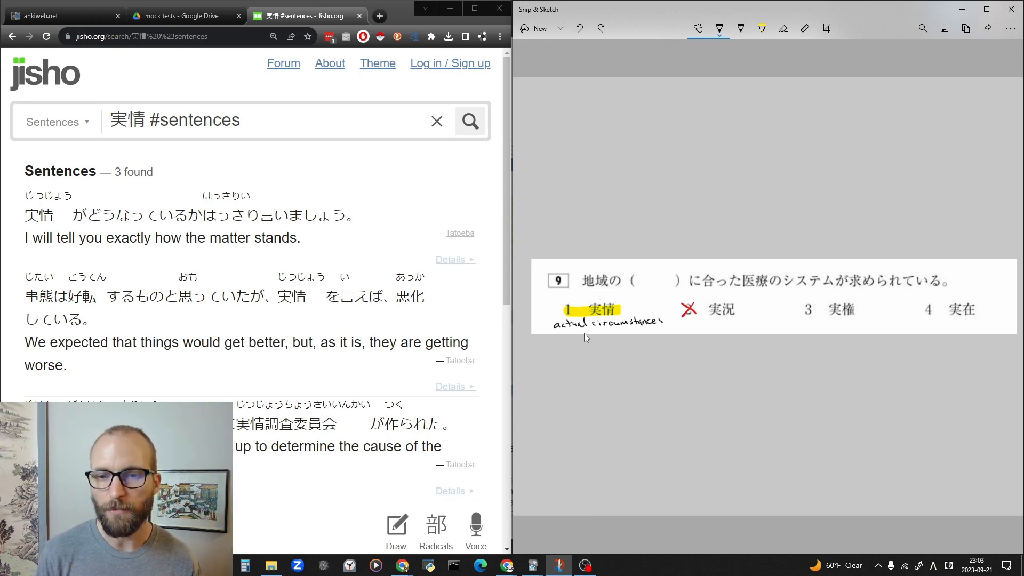
# Enlarge the question image to 130% and bring the start of question 9 into view.
pyautogui.click(926, 29)
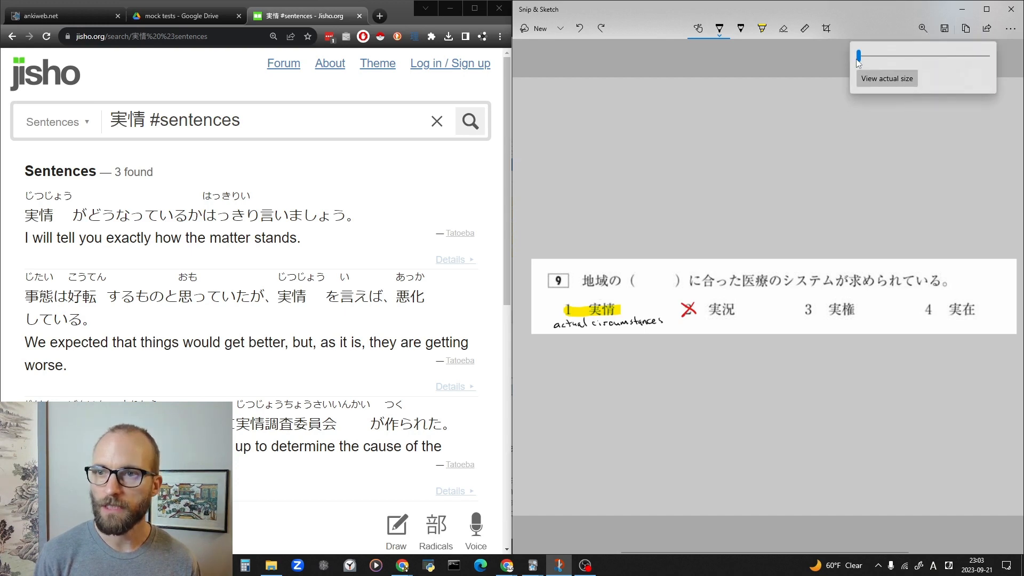
pyautogui.moveTo(858, 56); pyautogui.dragTo(878, 56)
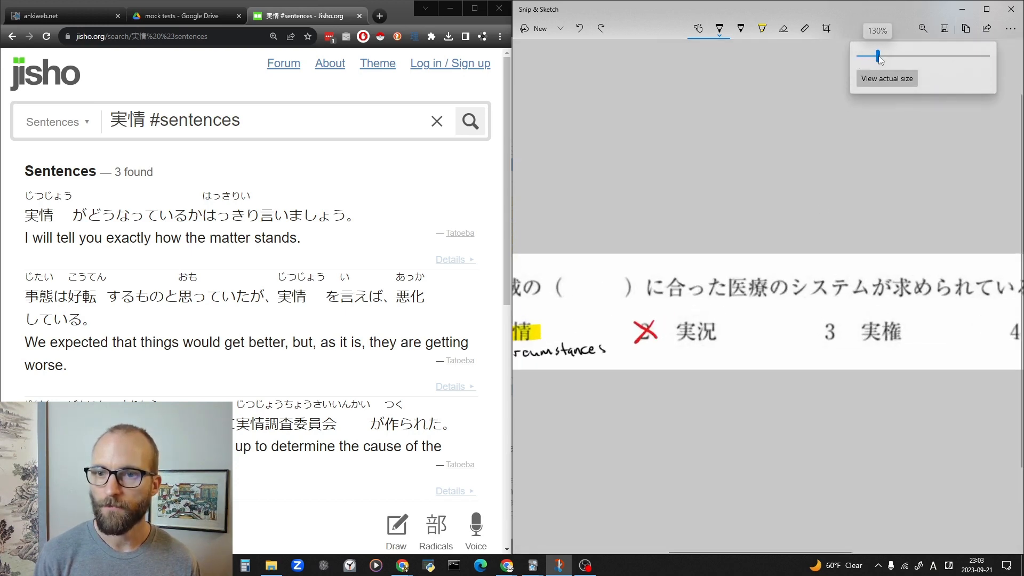
pyautogui.click(673, 433)
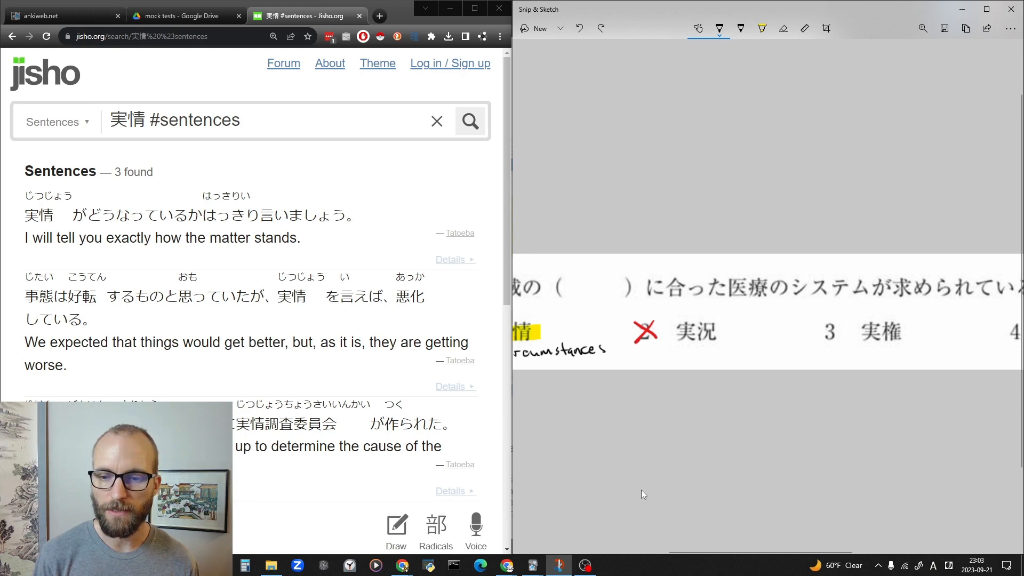
pyautogui.moveTo(677, 552); pyautogui.dragTo(612, 554)
# Read the 実情 example sentences and handwrite 実情調査委員会 from the third one in black beneath the note for option 1.
pyautogui.scroll(-3, 626, 489)
pyautogui.scroll(3, 626, 489)
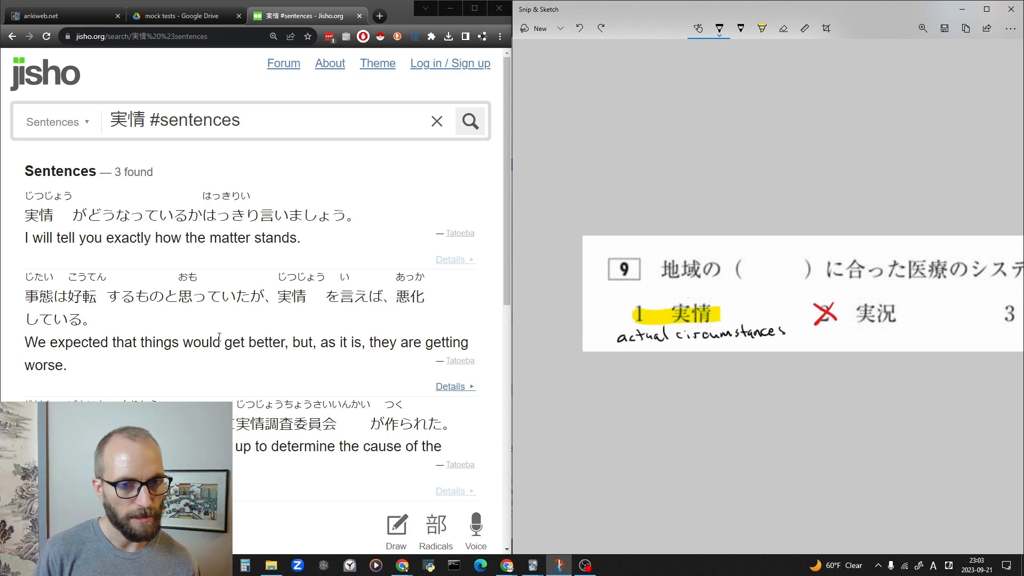
pyautogui.scroll(-2, 149, 317)
pyautogui.scroll(2, 149, 317)
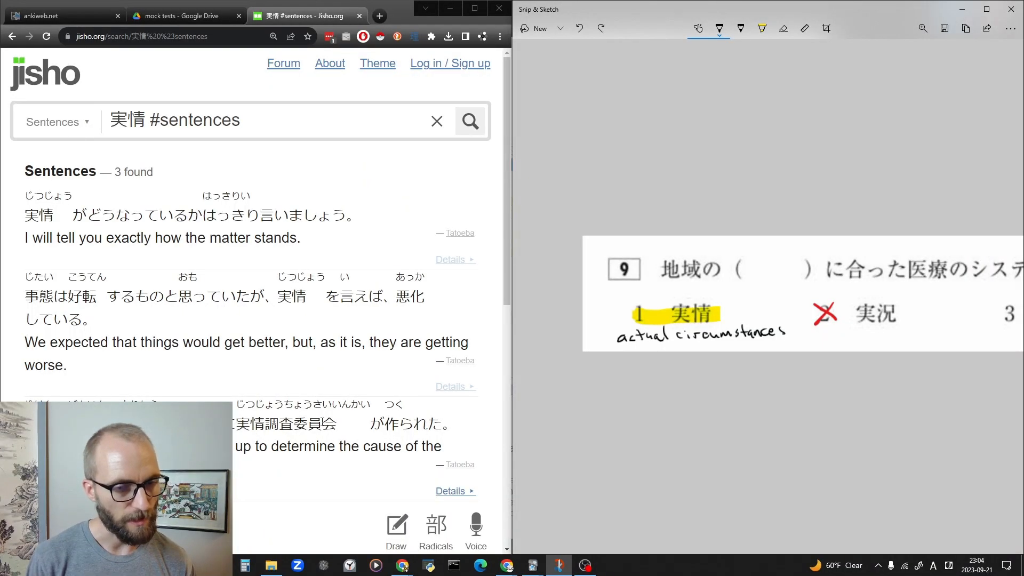
pyautogui.click(256, 425)
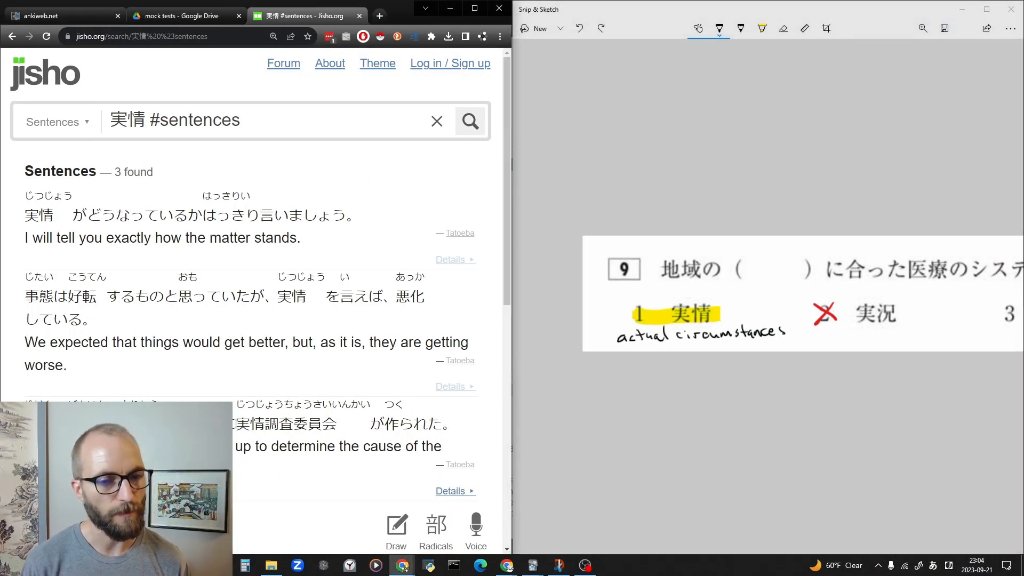
pyautogui.moveTo(235, 424); pyautogui.dragTo(337, 426)
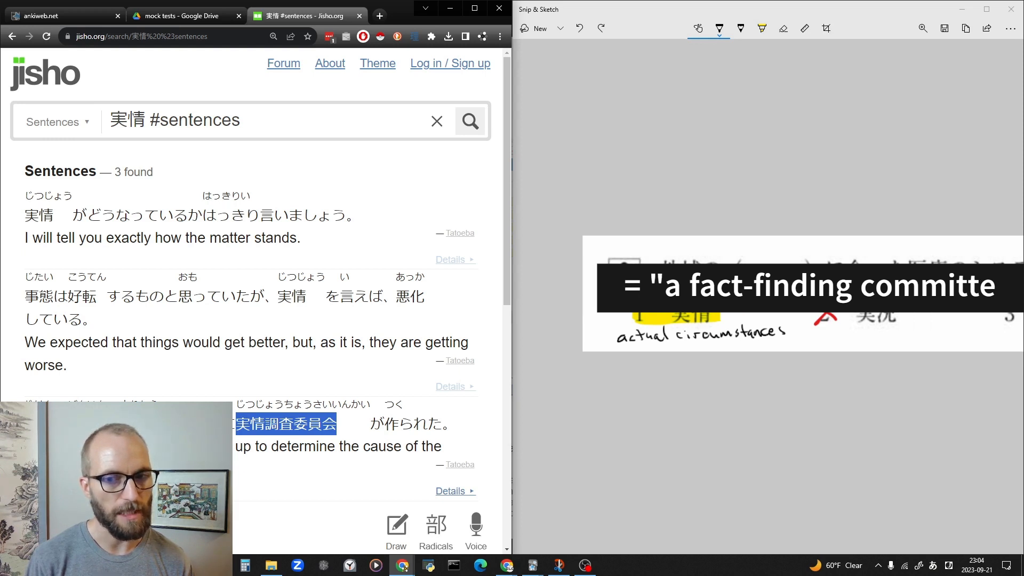
pyautogui.click(336, 424)
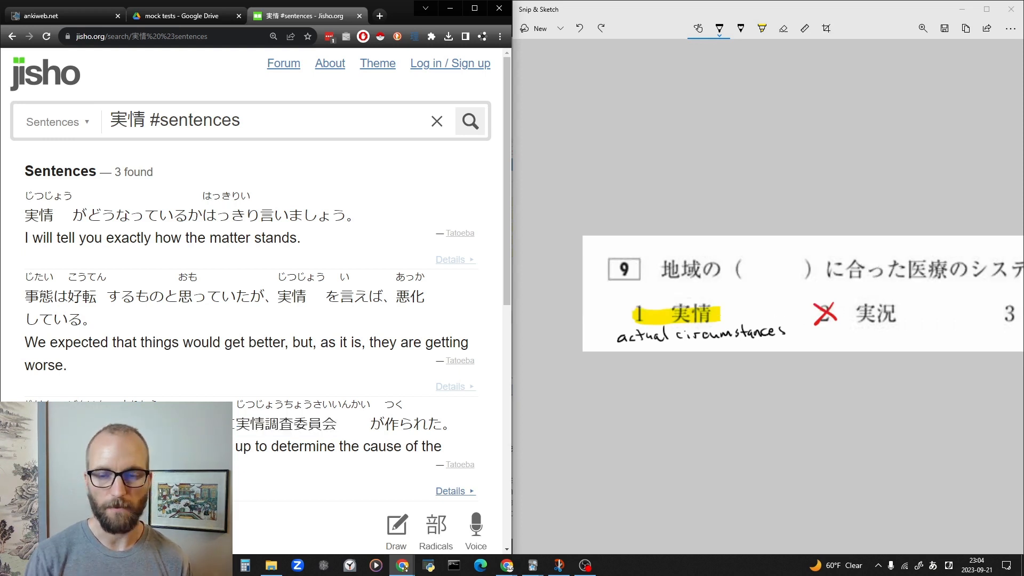
pyautogui.click(665, 11)
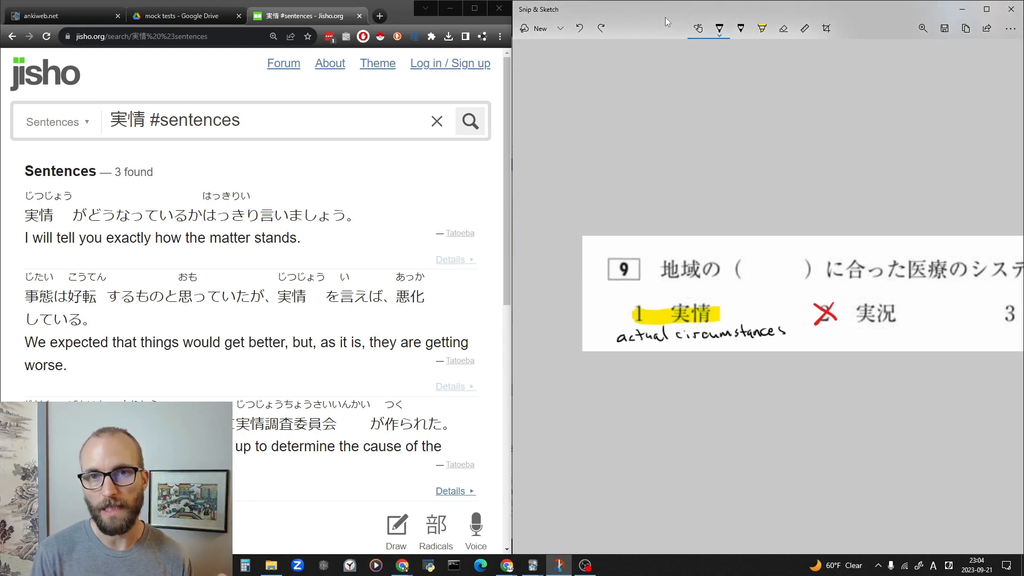
pyautogui.moveTo(794, 548); pyautogui.dragTo(806, 548)
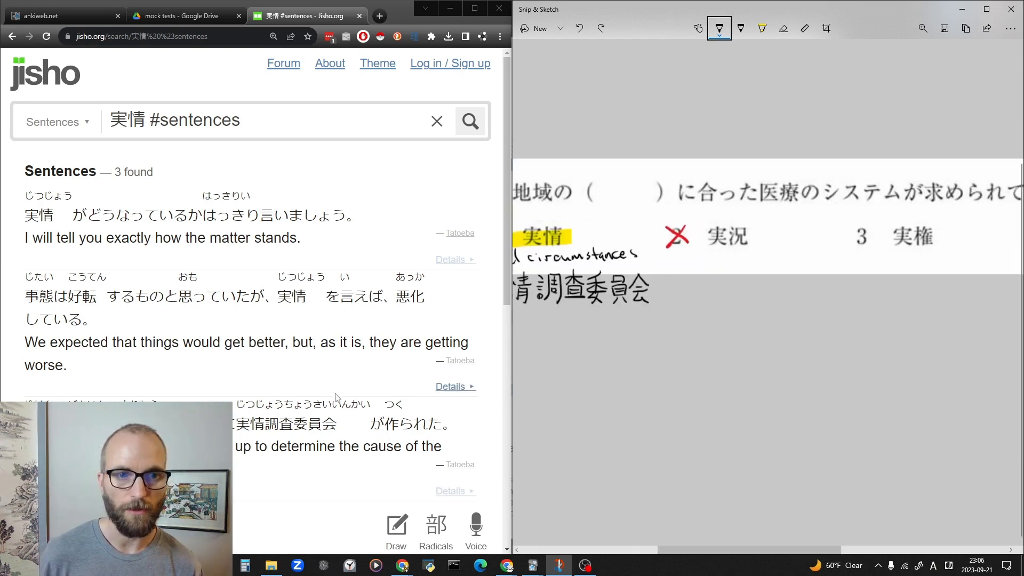
# Search Jisho for example sentences with 実況 by replacing 実情 in front of #sentences.
pyautogui.doubleClick(99, 123)
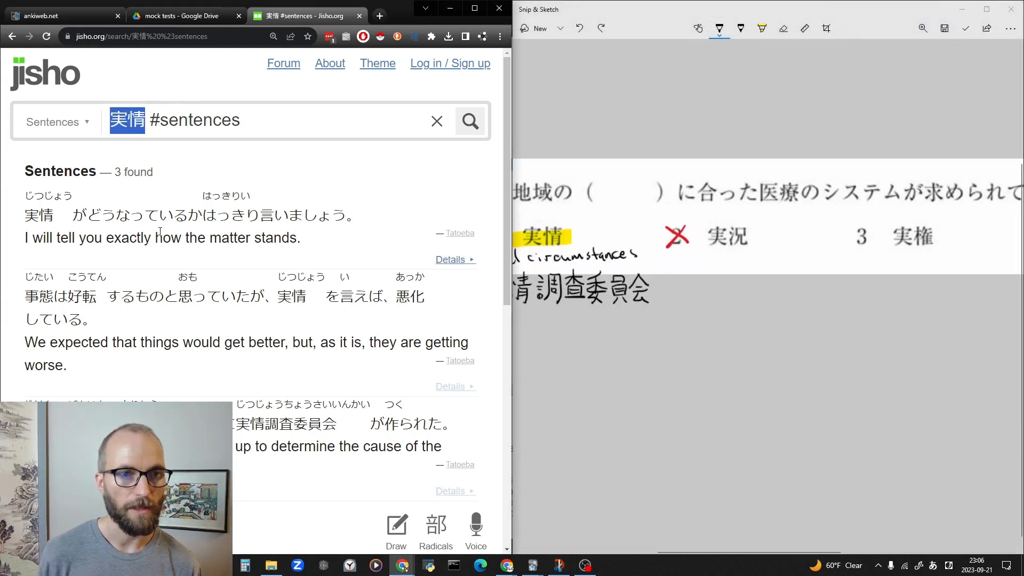
pyautogui.press('BackSpace')
pyautogui.hotkey('alt', '`')
pyautogui.write('jikyo')
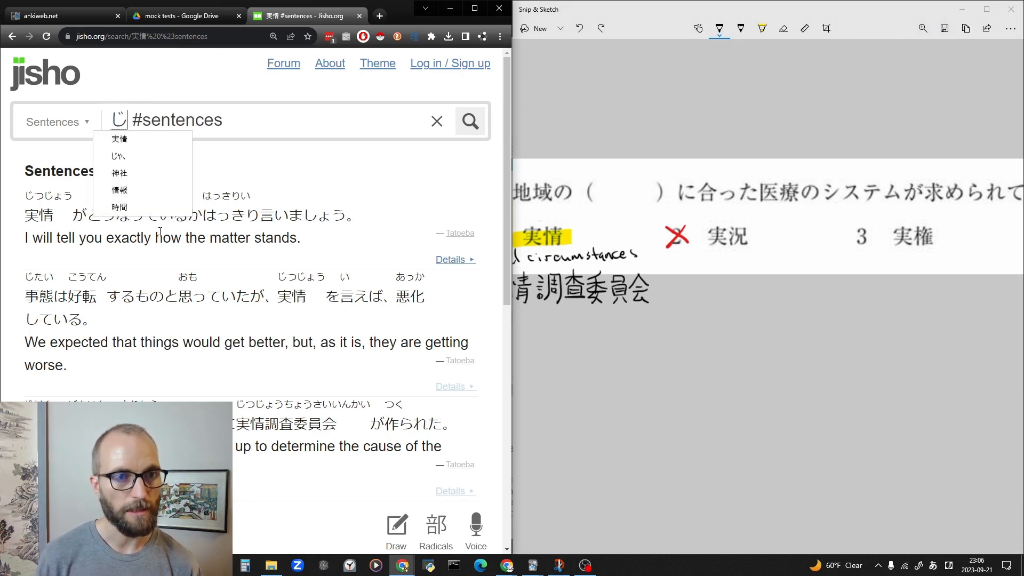
pyautogui.press('BackSpace')
pyautogui.press('BackSpace')
pyautogui.write('kkyou')
pyautogui.press('space')
pyautogui.press('Return')
pyautogui.press('Return')
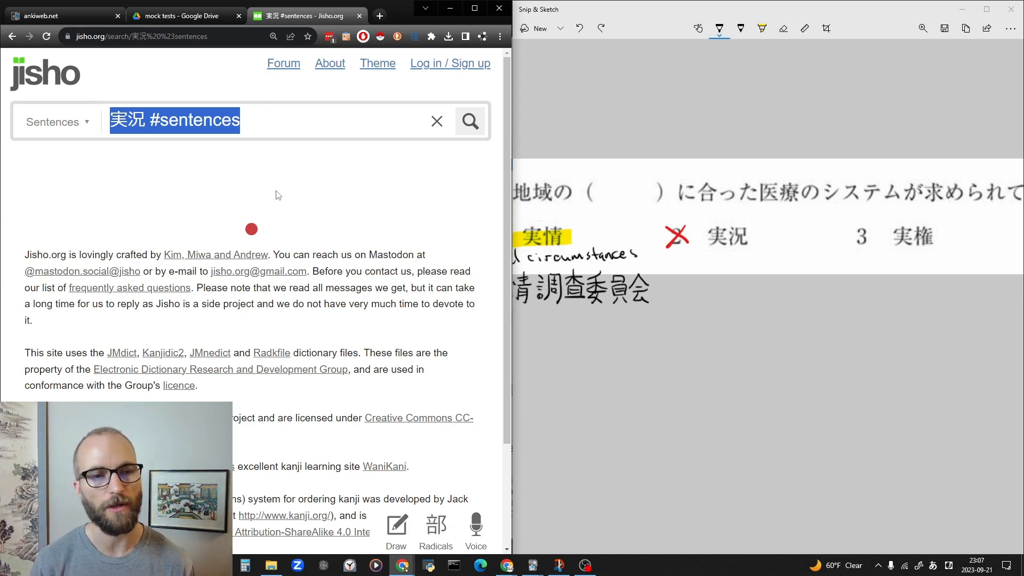
# Look up 実況 as a dictionary word by searching without the #sentences tag.
pyautogui.click(250, 128)
pyautogui.hotkey('ctrl', 'shift', 'Left')
pyautogui.press('BackSpace')
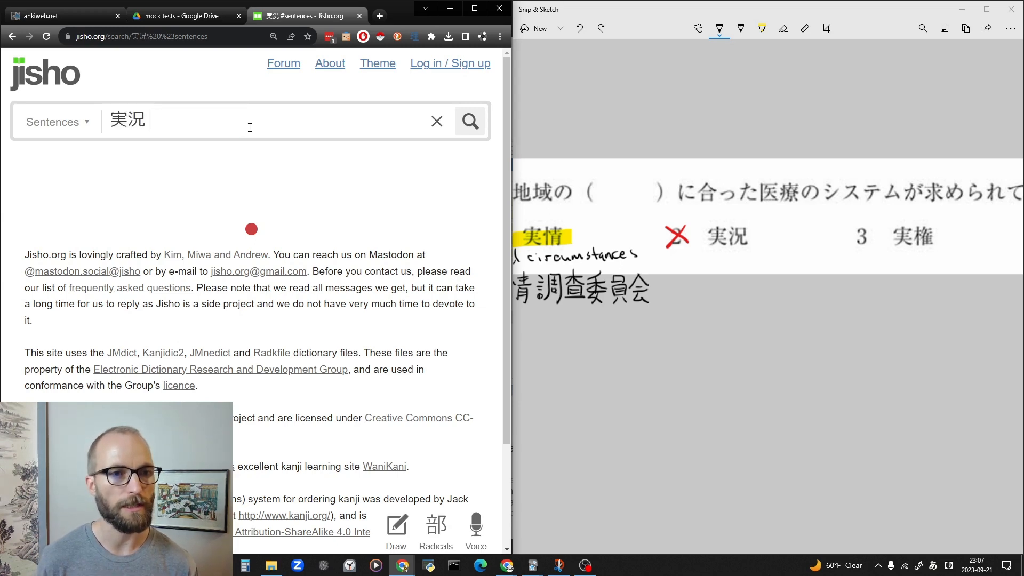
pyautogui.press('Return')
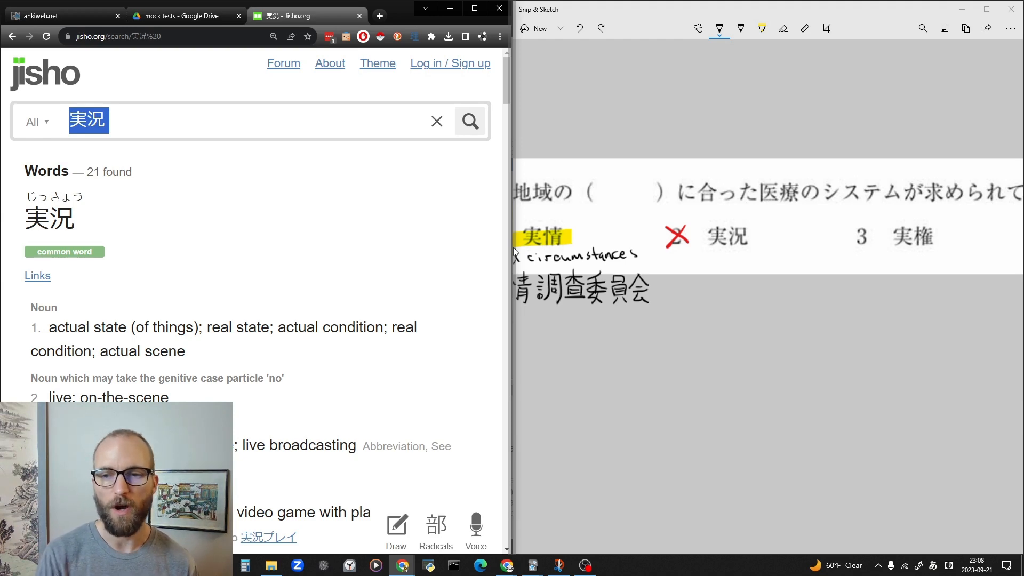
# Handwrite "actual state (of things)" below 実況 in option 2 and save the image over 202309_01vocab_09b.png.
pyautogui.click(514, 297)
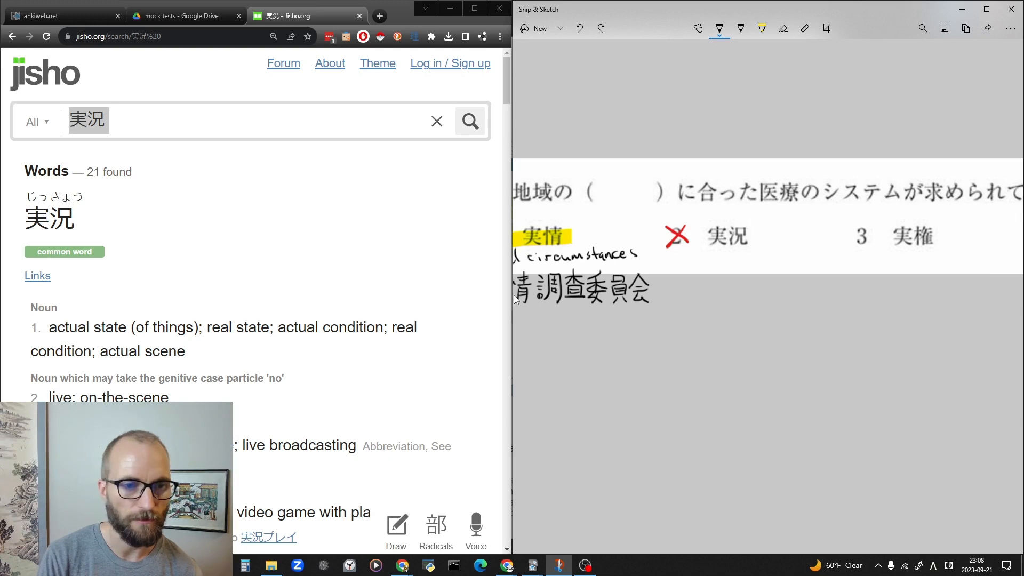
pyautogui.moveTo(672, 257); pyautogui.dragTo(684, 262)
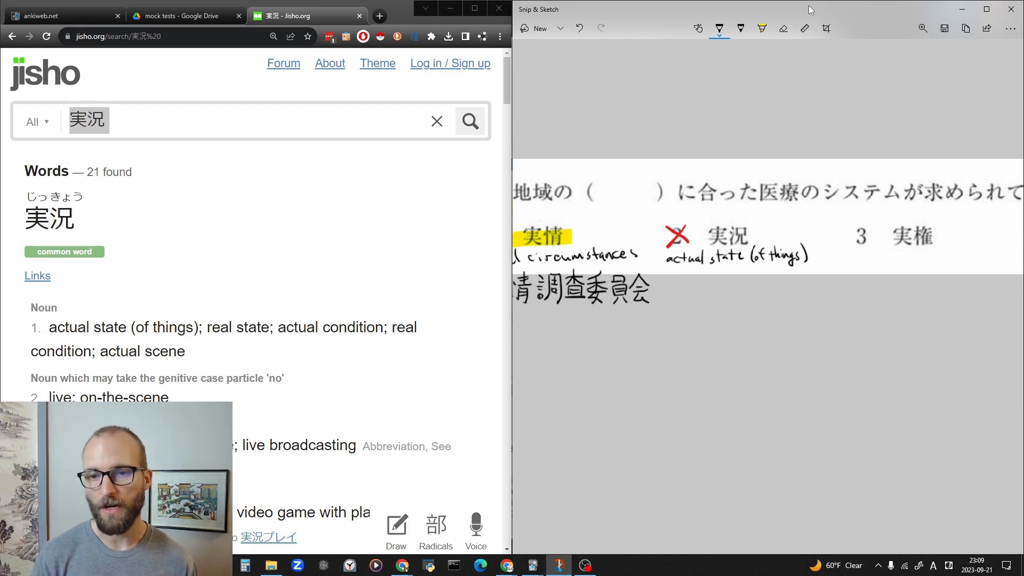
pyautogui.hotkey('ctrl', 's')
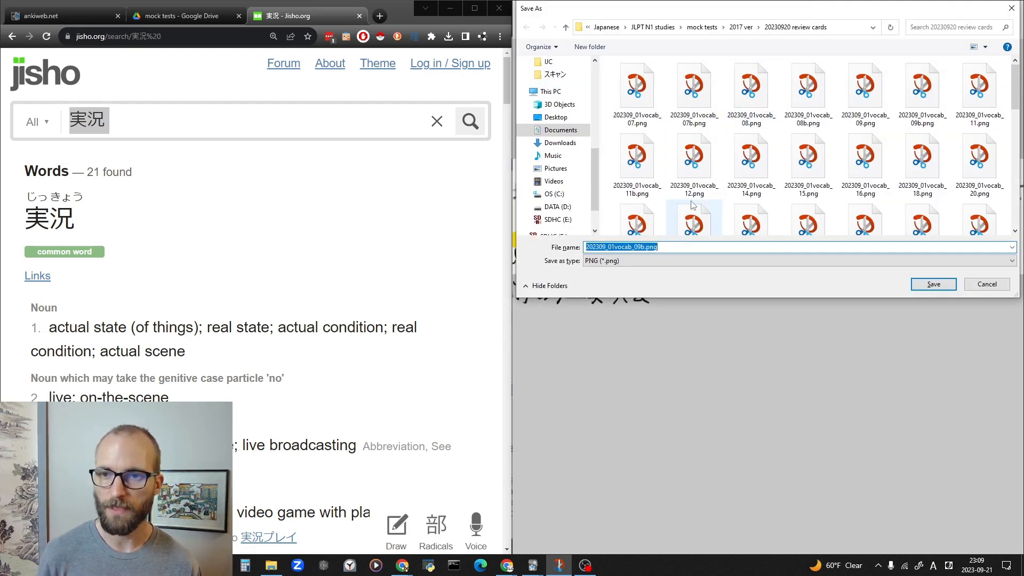
pyautogui.press('Return')
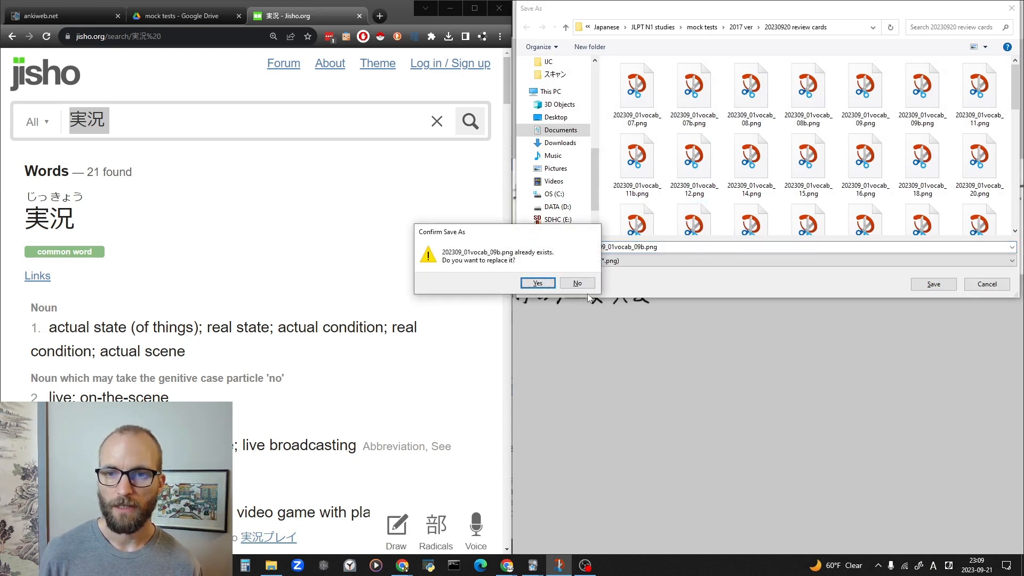
pyautogui.click(547, 283)
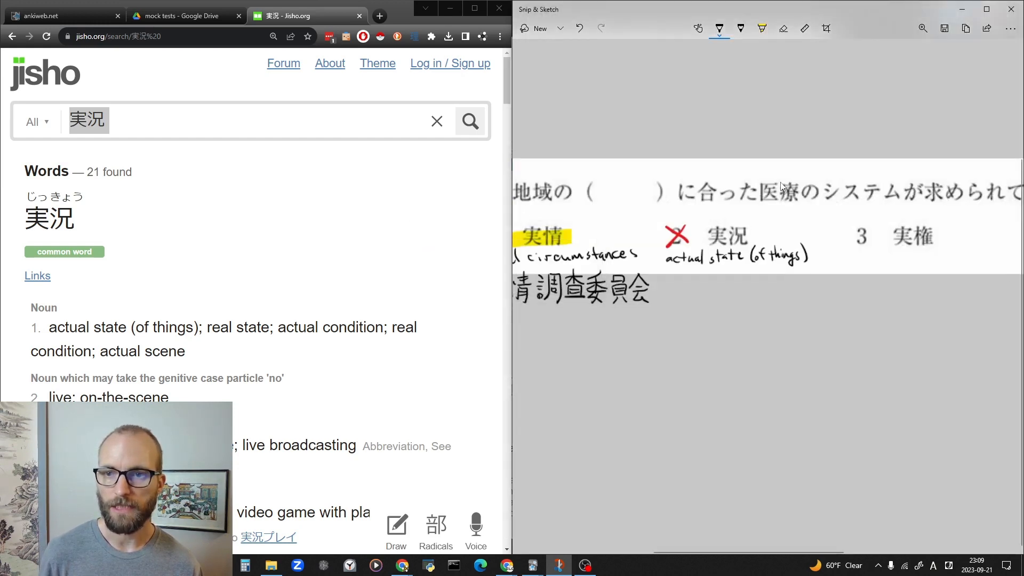
# Check the file names of the question 9 images in the 20230920 review cards folder.
pyautogui.hotkey('ctrl', 's')
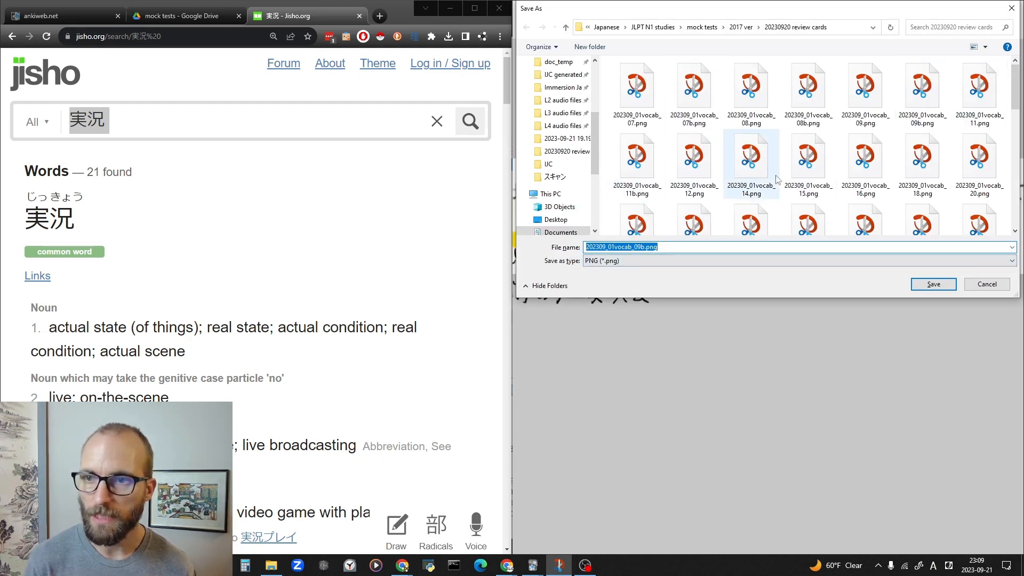
pyautogui.click(867, 90)
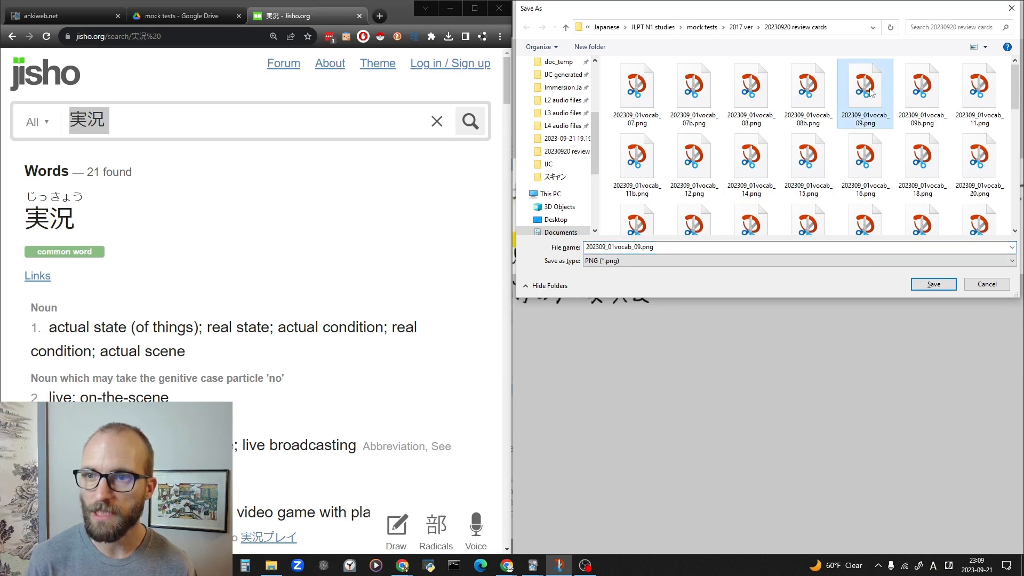
pyautogui.click(911, 119)
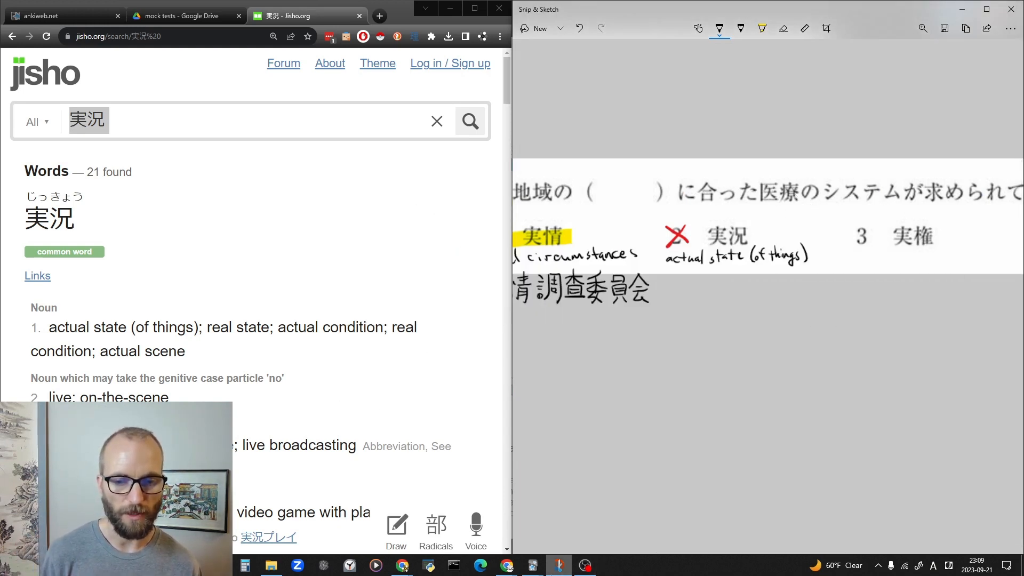
# Switch to the main Anki window and dismiss the error message.
pyautogui.click(531, 566)
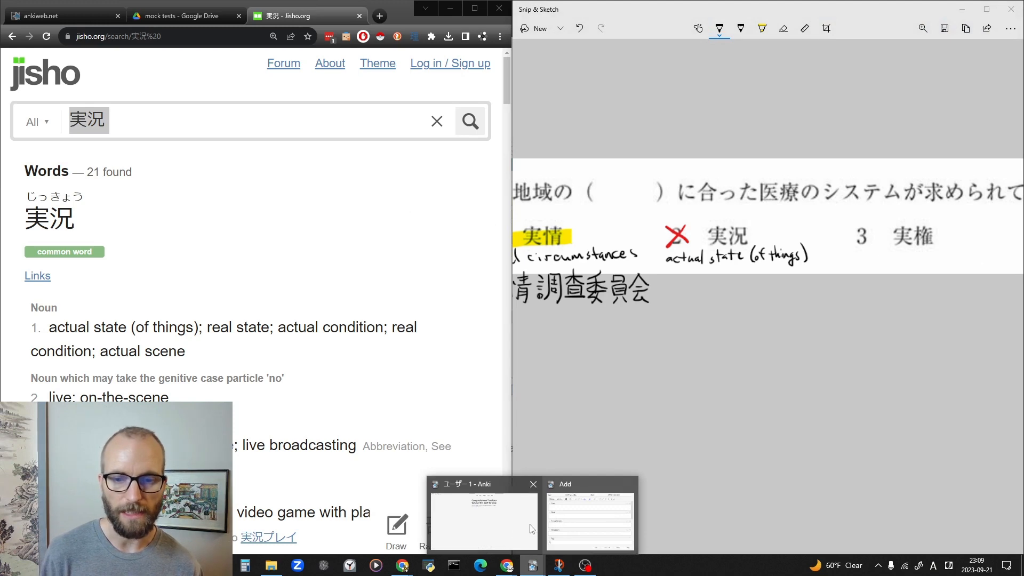
pyautogui.click(501, 525)
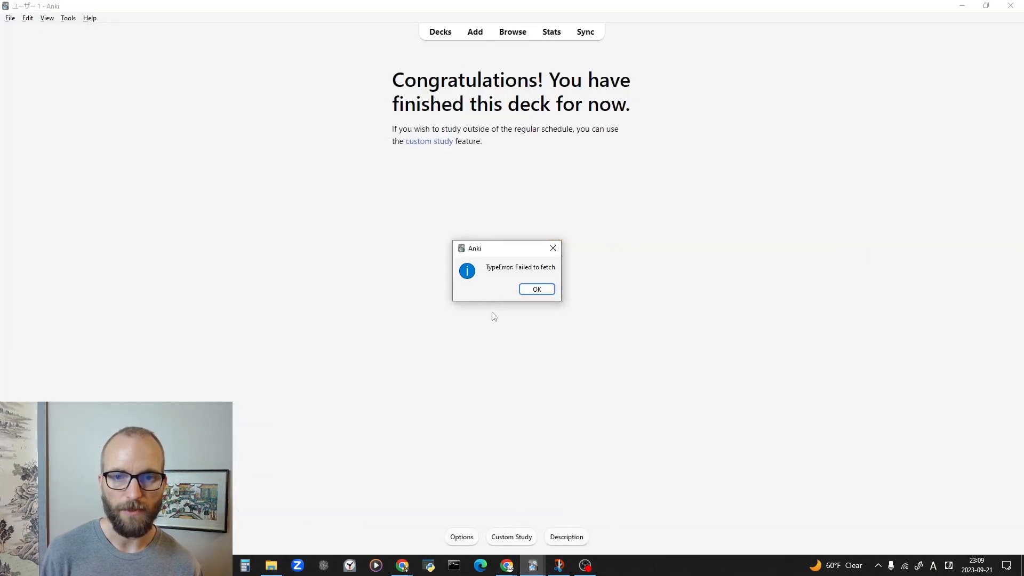
pyautogui.click(533, 292)
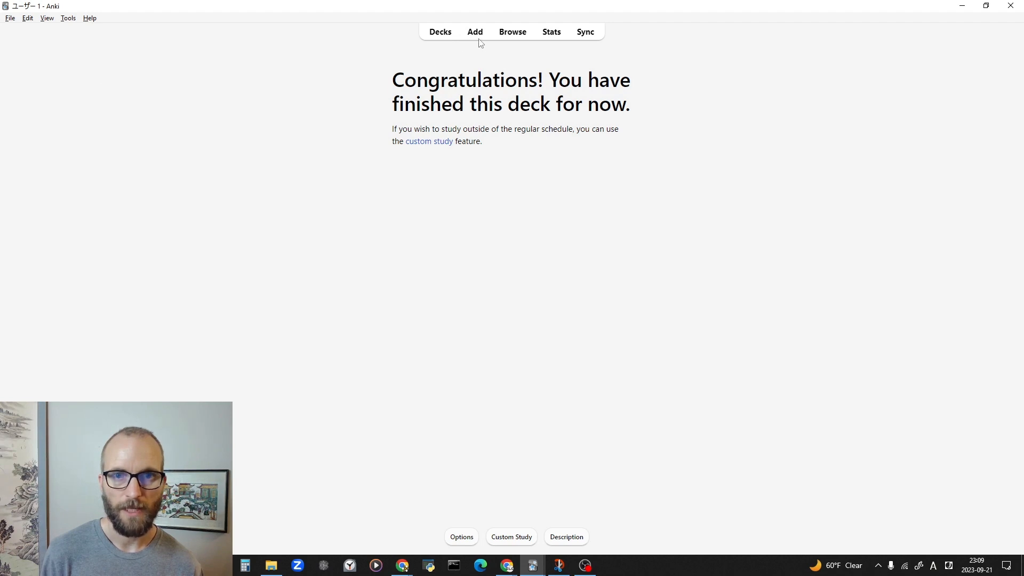
# Bring up the Add window for a new note and move it near the middle of the screen.
pyautogui.moveTo(513, 570)
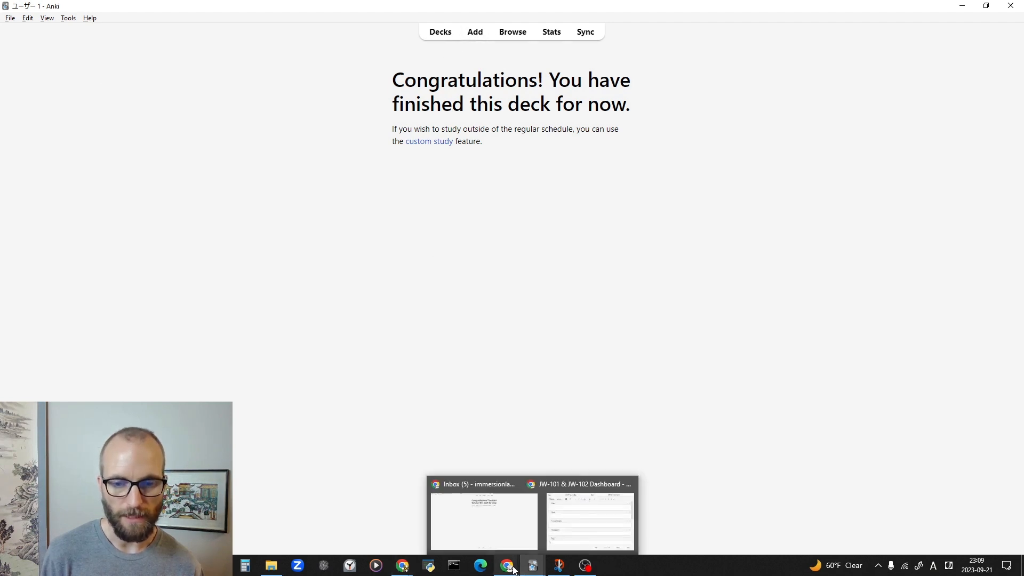
pyautogui.click(570, 522)
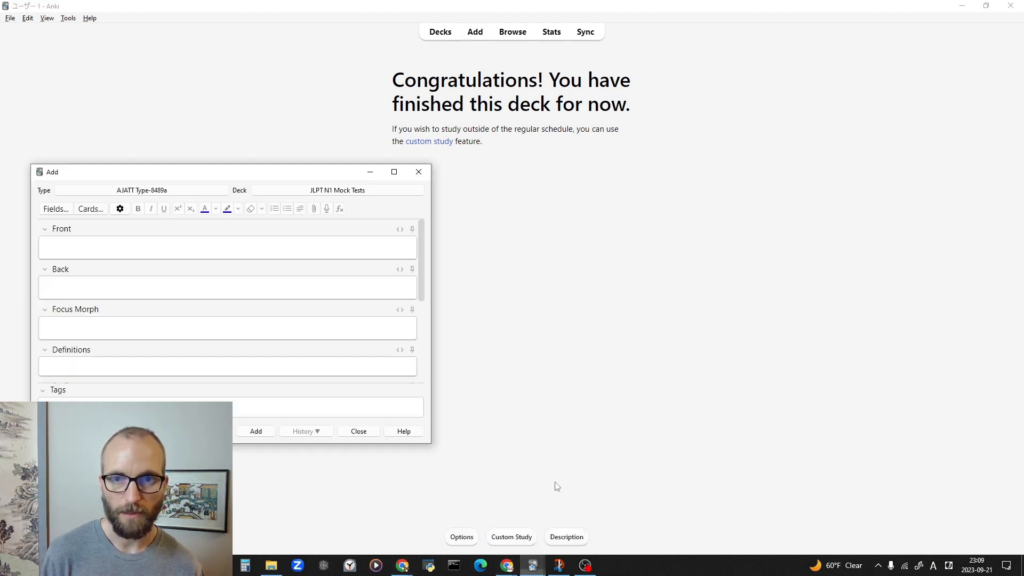
pyautogui.moveTo(246, 175); pyautogui.dragTo(513, 193)
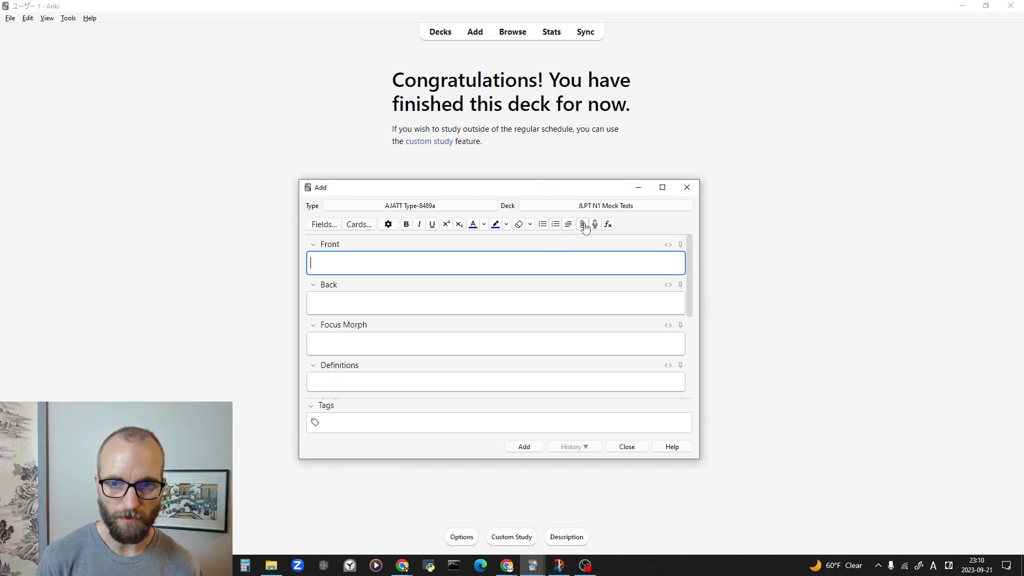
# Insert 202309_01vocab_09.png from the 20230920 review cards folder into the note's Front field and display it at actual size.
pyautogui.click(719, 117)
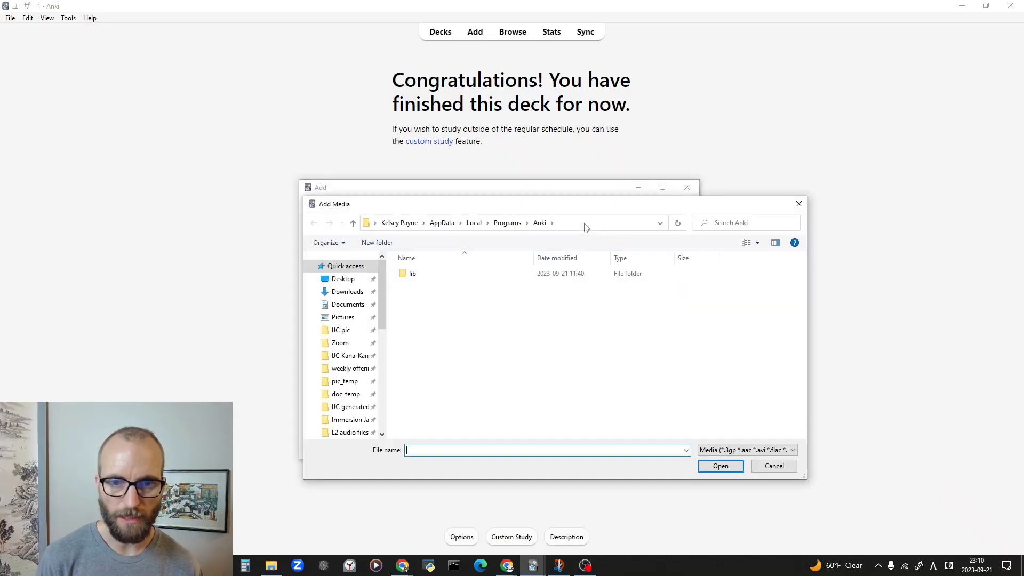
pyautogui.moveTo(579, 211); pyautogui.dragTo(520, 251)
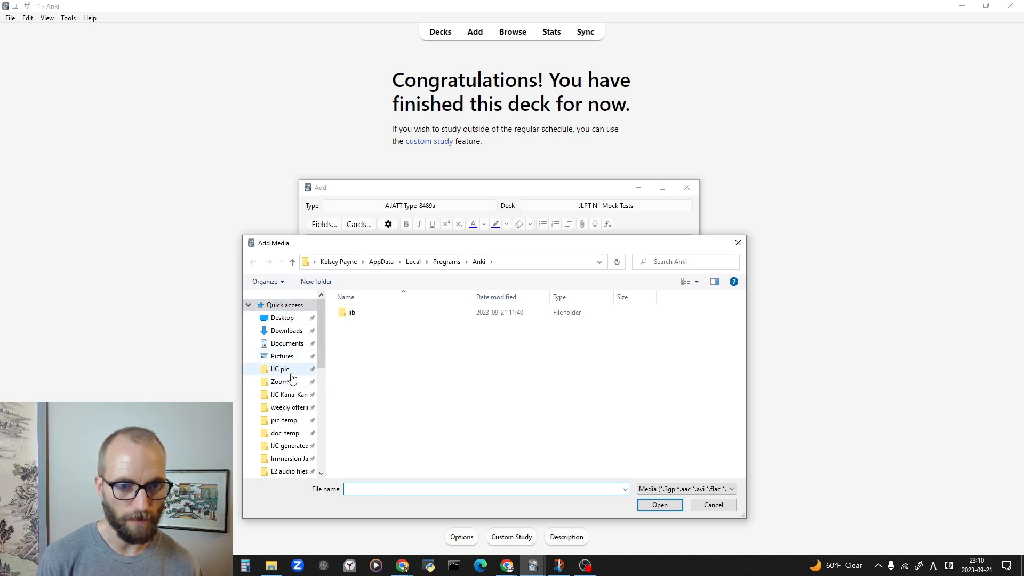
pyautogui.scroll(-2, 292, 378)
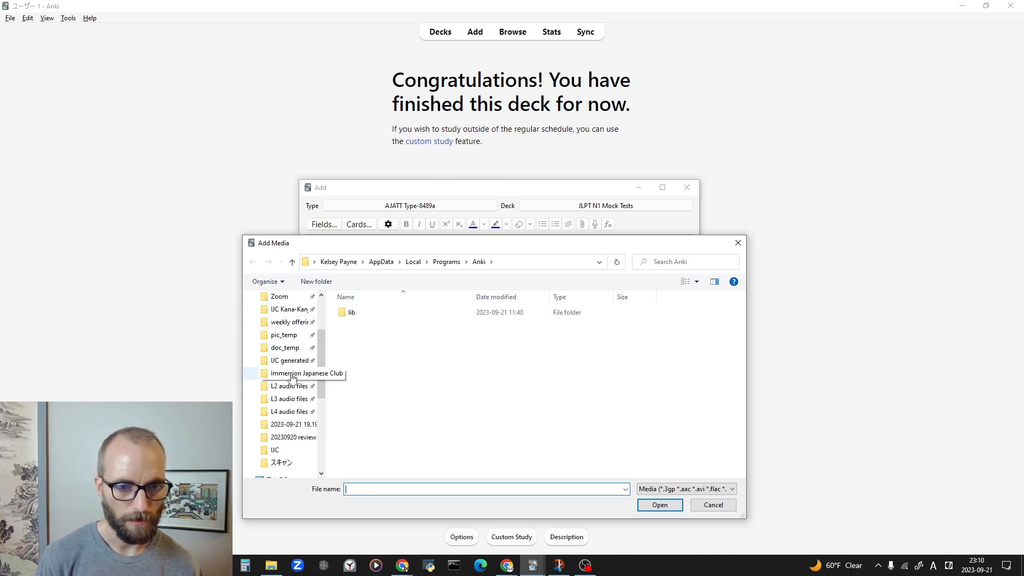
pyautogui.click(282, 451)
pyautogui.click(282, 443)
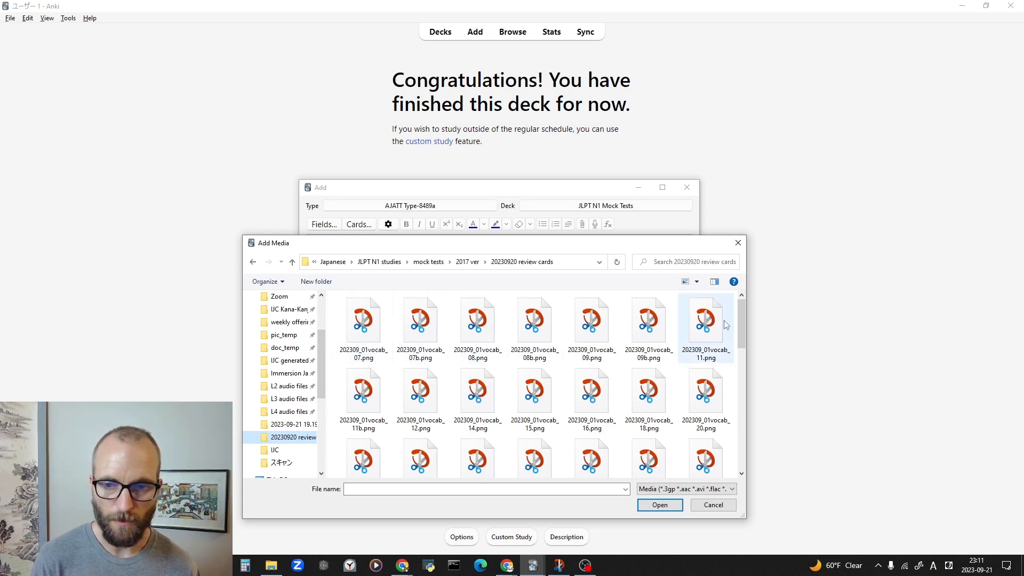
pyautogui.click(585, 319)
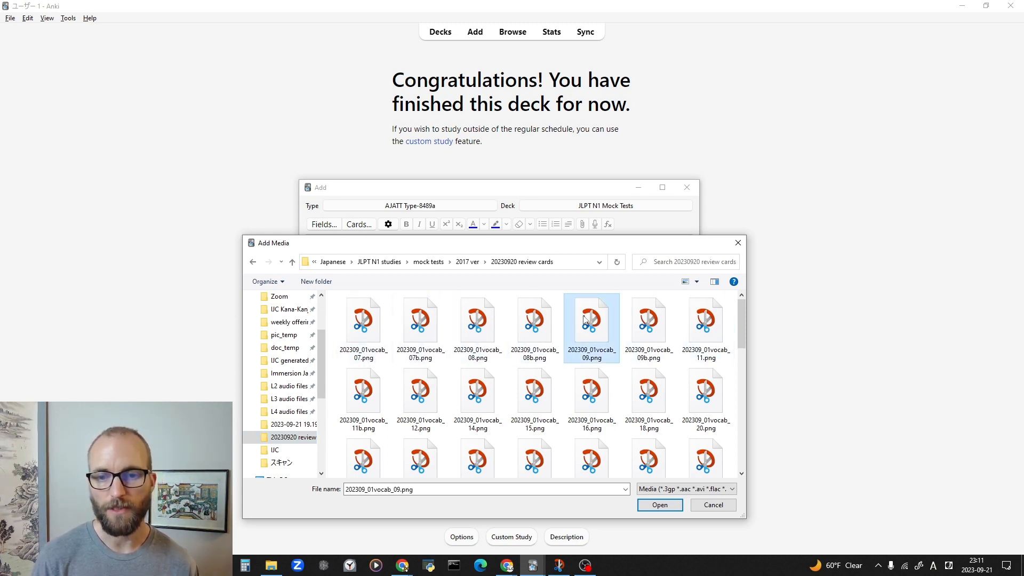
pyautogui.press('Return')
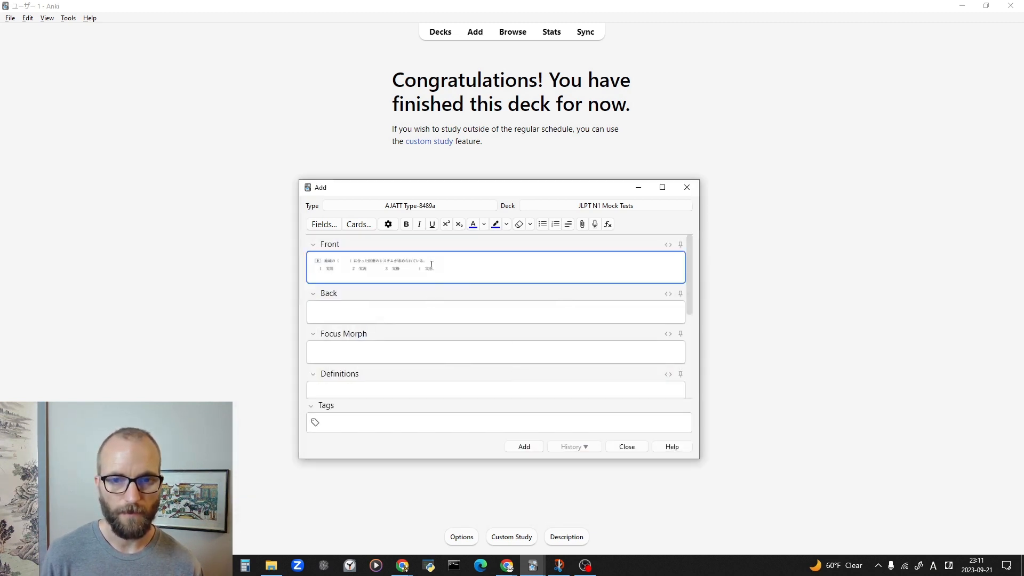
pyautogui.click(427, 269)
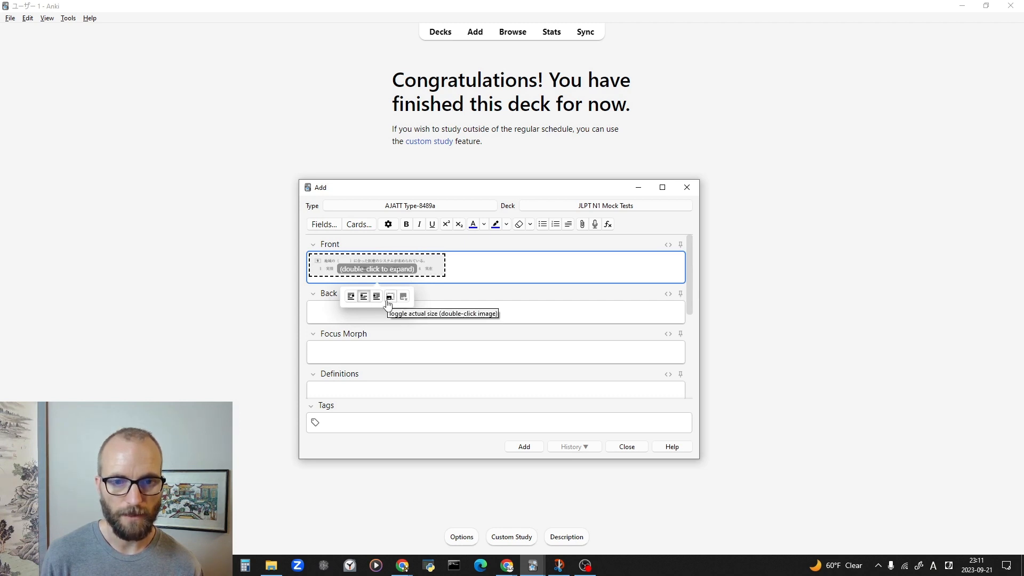
pyautogui.click(388, 304)
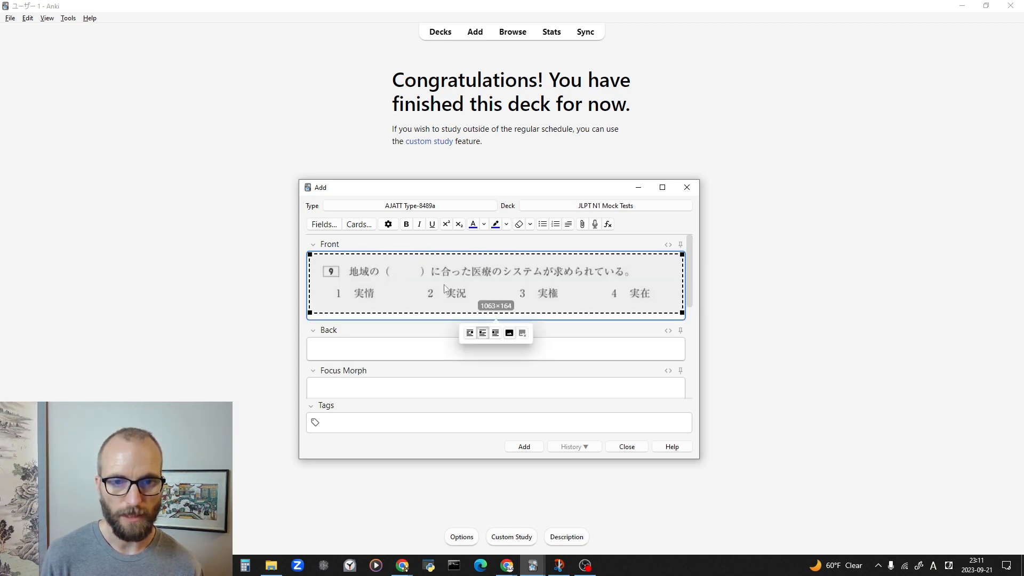
# Insert 202309_01vocab_09b.png into the note's Back field and expand it to actual size.
pyautogui.click(506, 354)
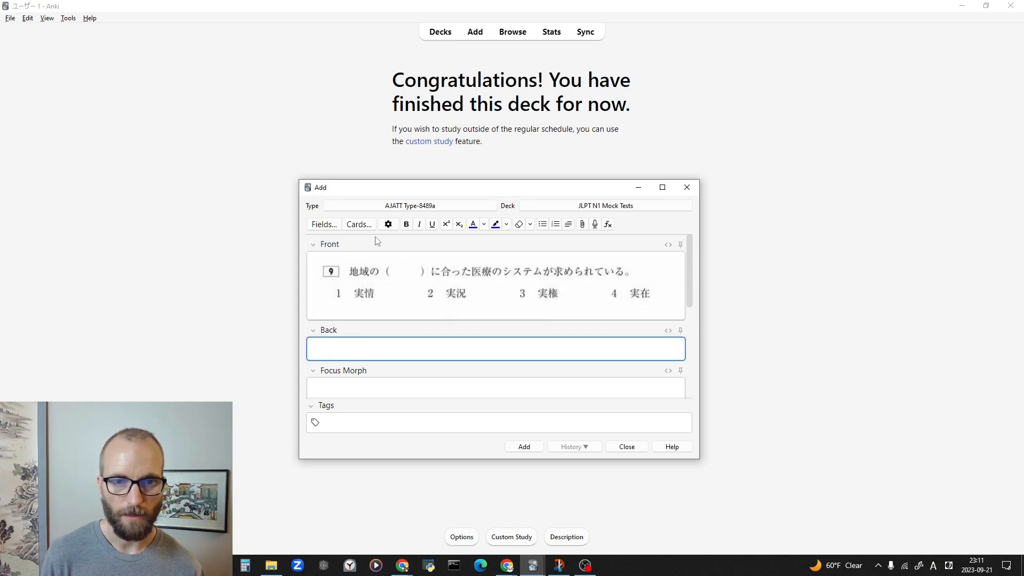
pyautogui.click(583, 224)
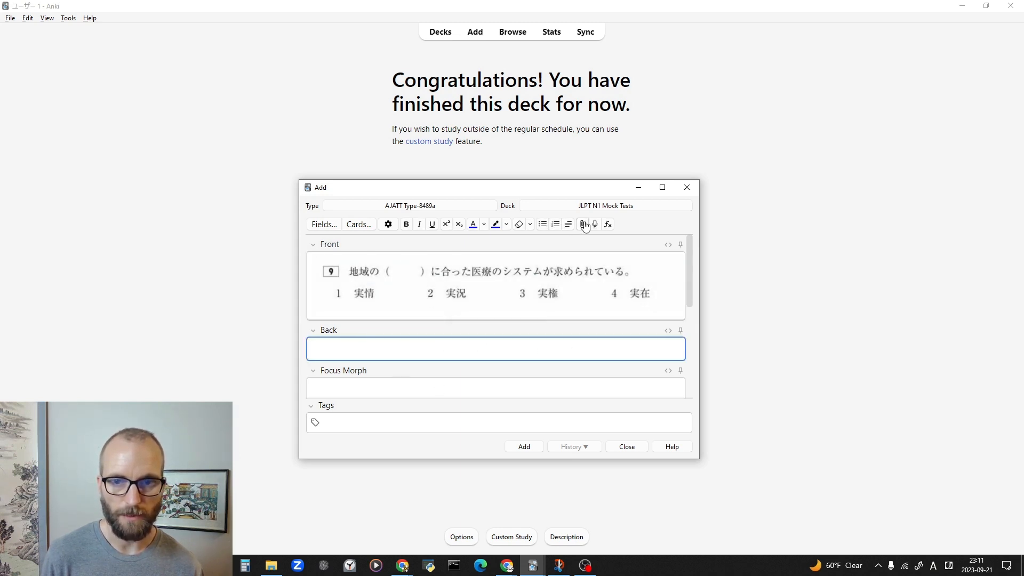
pyautogui.click(648, 328)
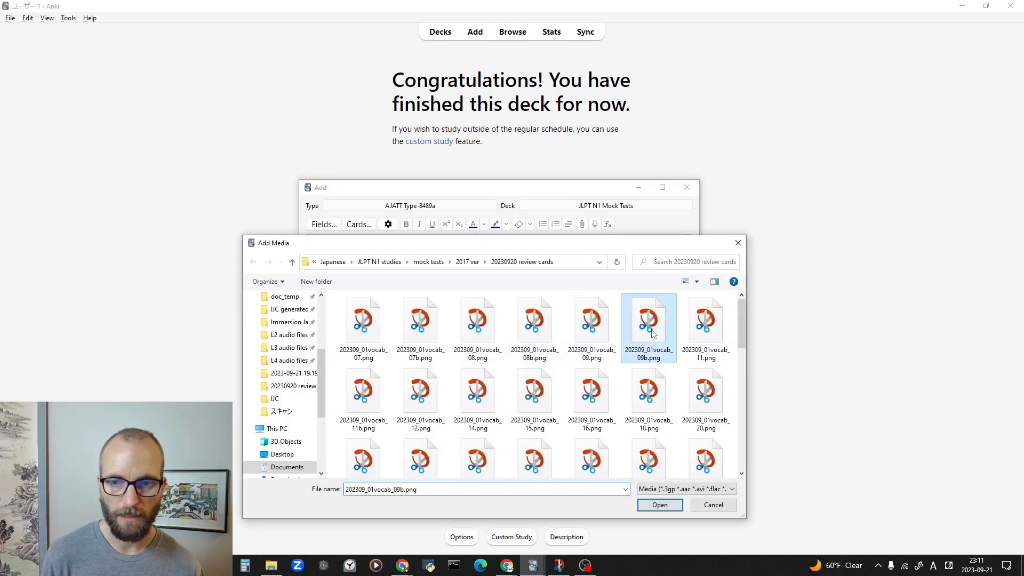
pyautogui.click(659, 504)
pyautogui.doubleClick(419, 349)
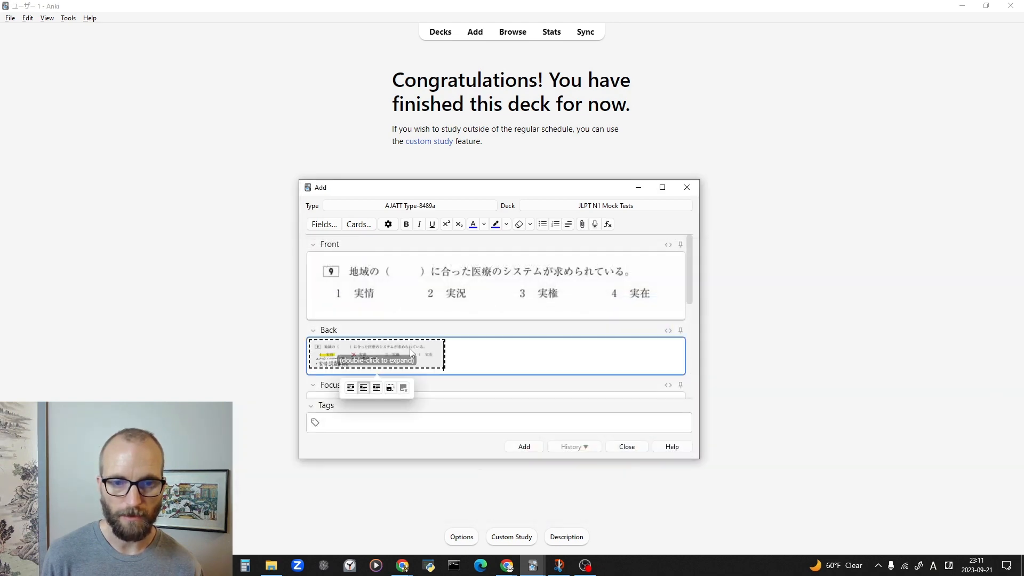
pyautogui.click(566, 330)
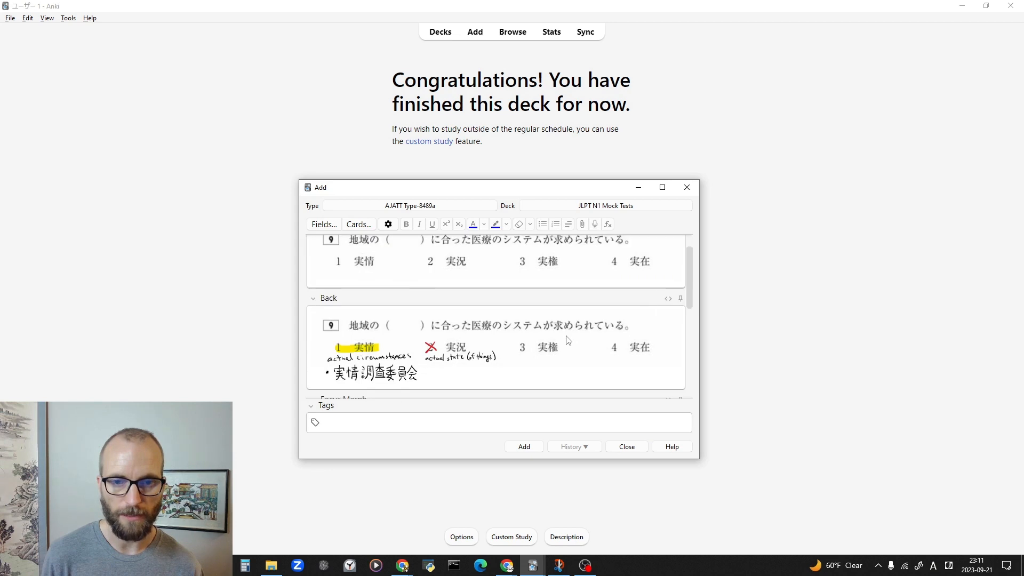
# Tag the note 2017 and add it to the JLPT N1 Mock Tests deck, closing the Add window when finished.
pyautogui.scroll(-1, 567, 339)
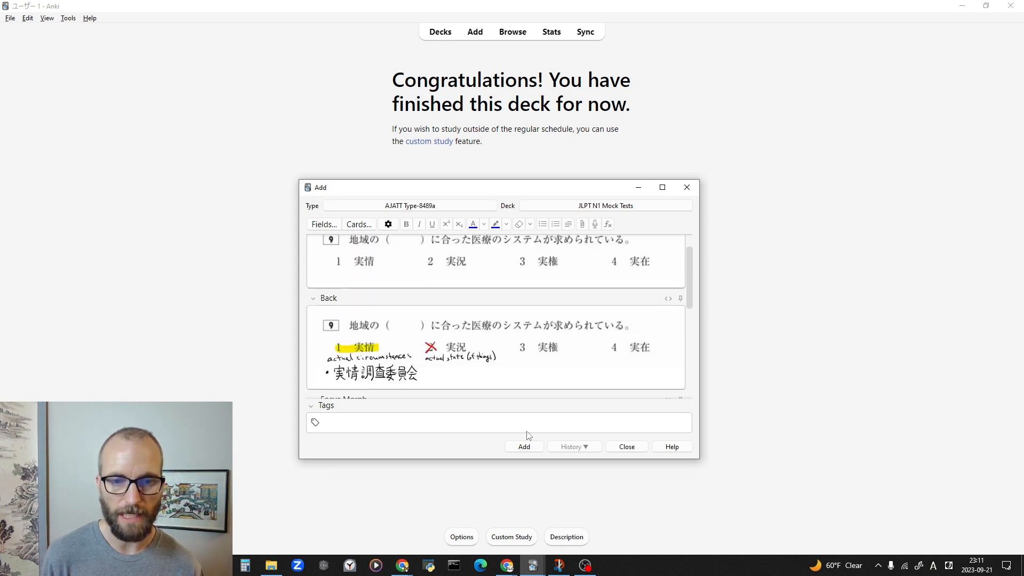
pyautogui.scroll(-2, 494, 377)
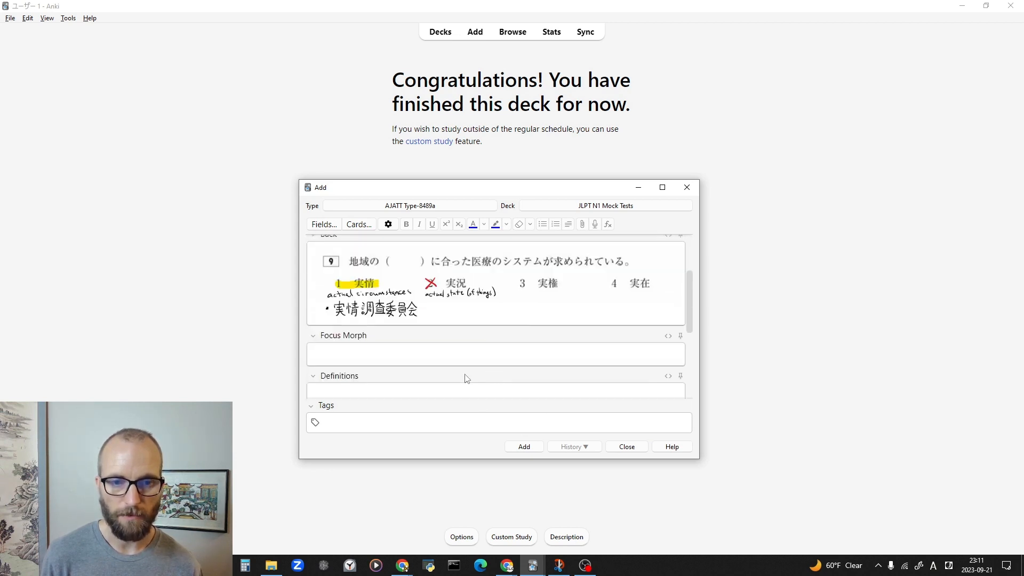
pyautogui.scroll(3, 464, 379)
pyautogui.click(430, 423)
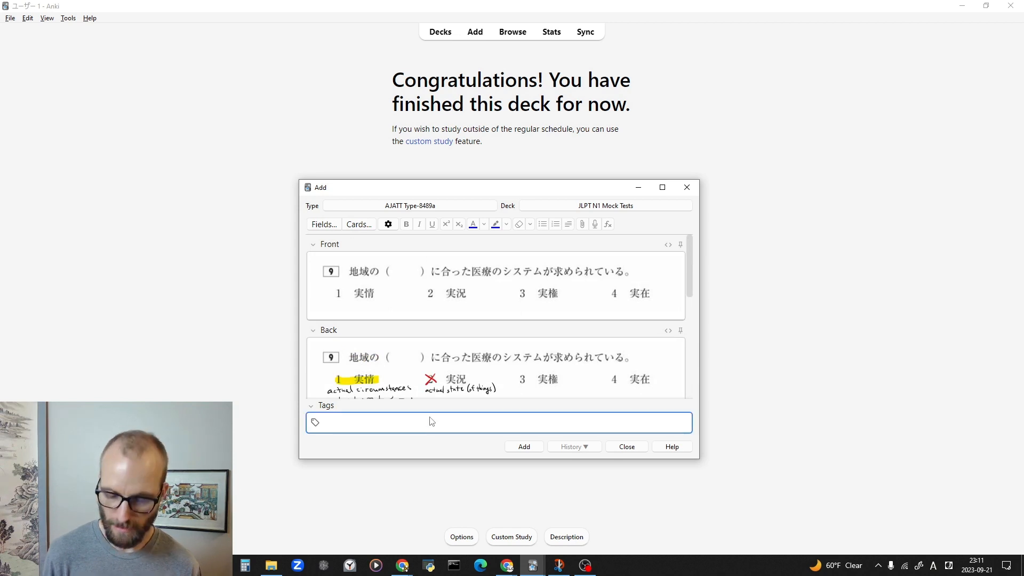
pyautogui.write('2017')
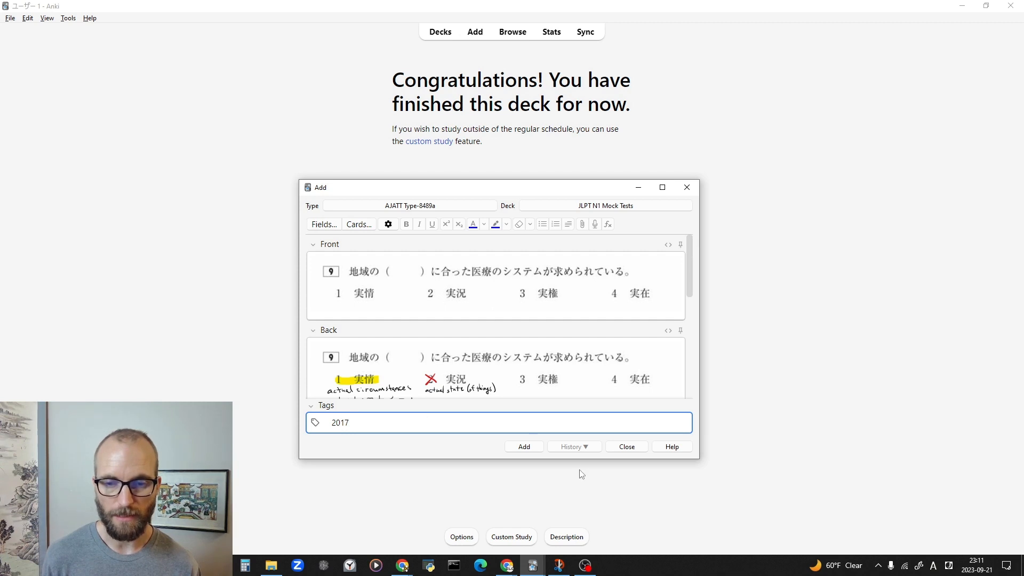
pyautogui.click(530, 448)
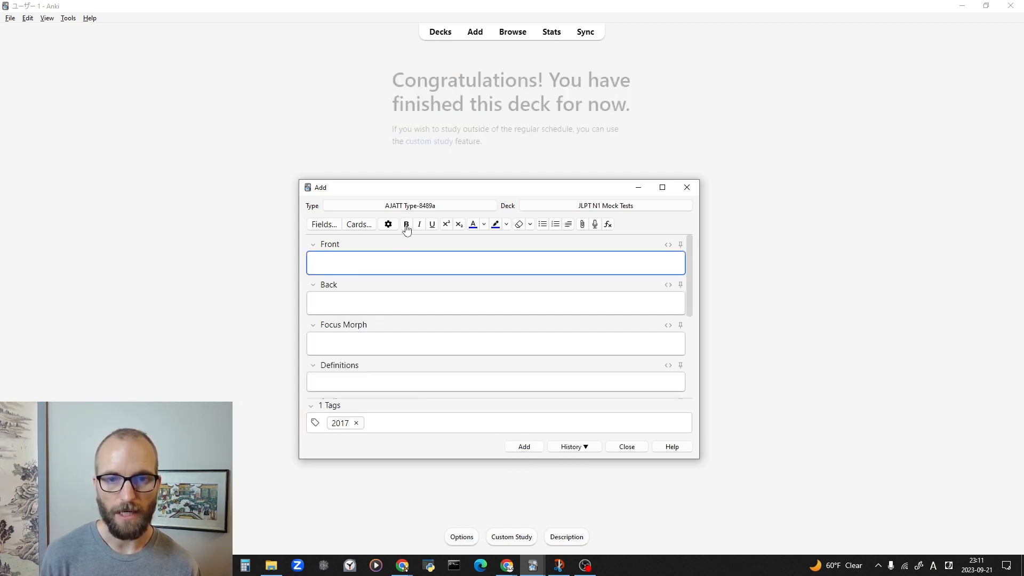
pyautogui.moveTo(432, 197); pyautogui.dragTo(455, 208)
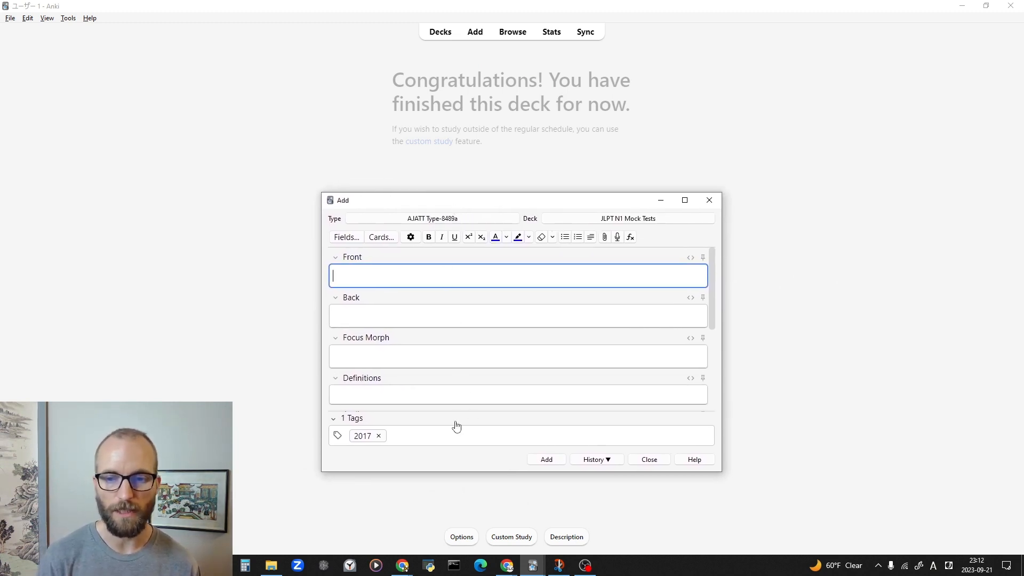
pyautogui.click(651, 459)
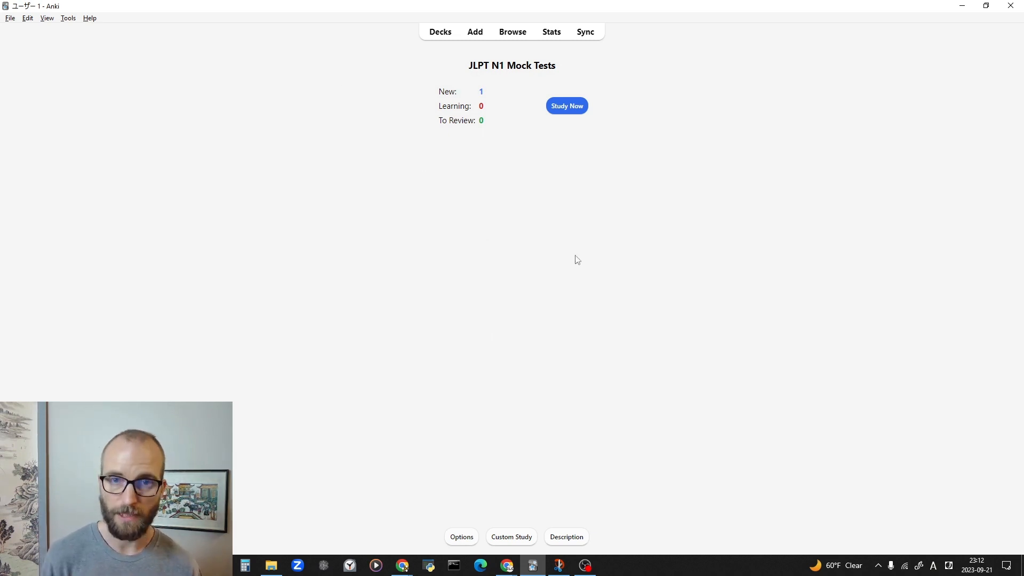
# Start studying the JLPT N1 Mock Tests deck and reveal the answer of the question 9 card.
pyautogui.click(563, 112)
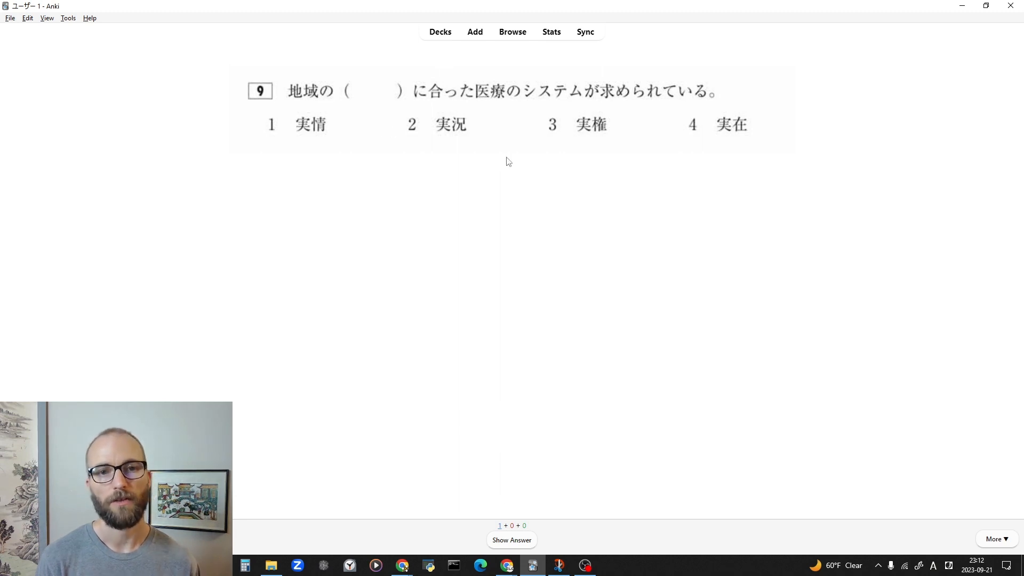
pyautogui.click(503, 539)
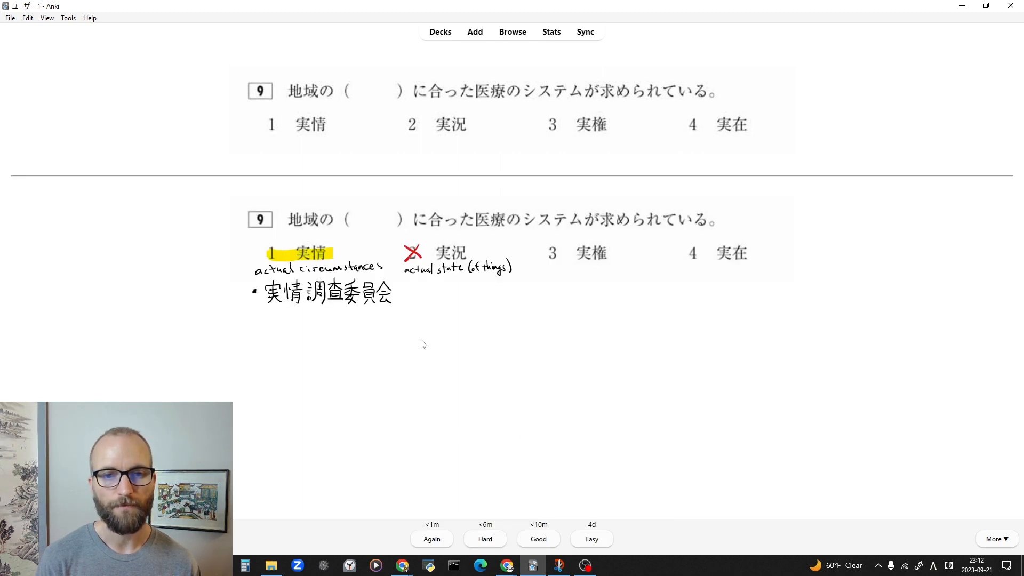